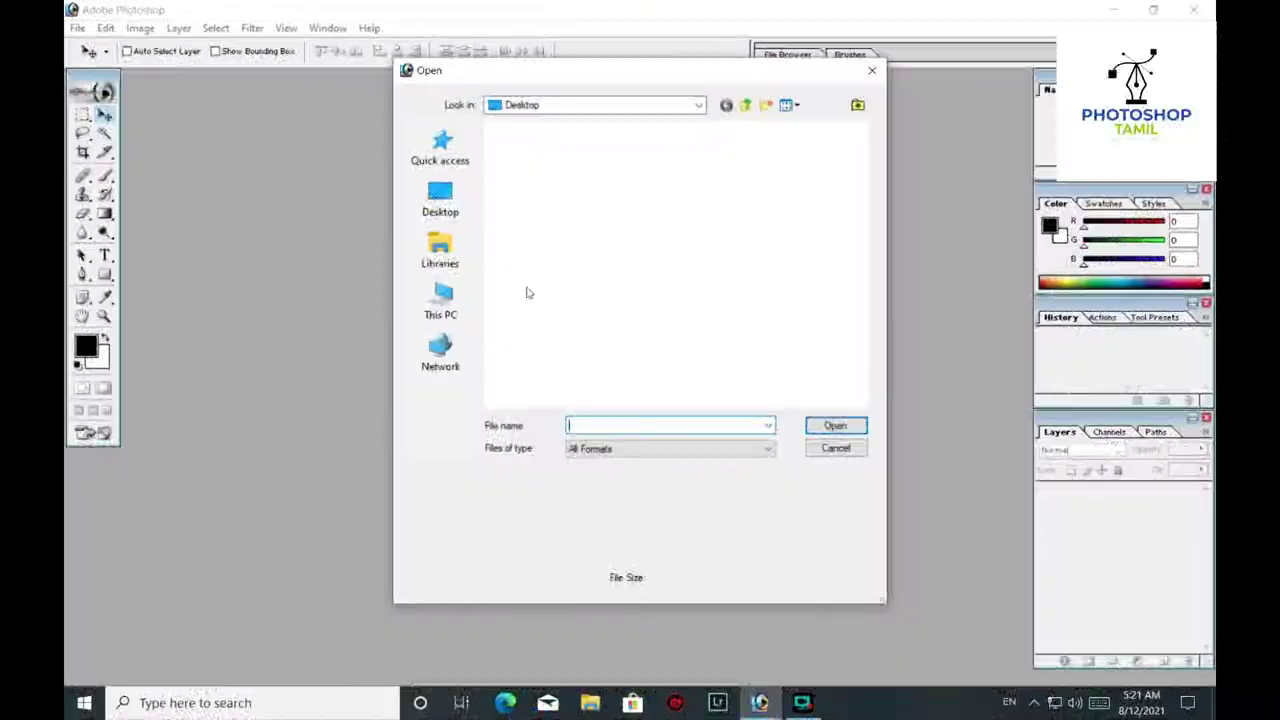
Open the stormy beach photo of the figure with a blue umbrella from the Desktop
{"action": "left_click", "coordinate": [730, 178]}
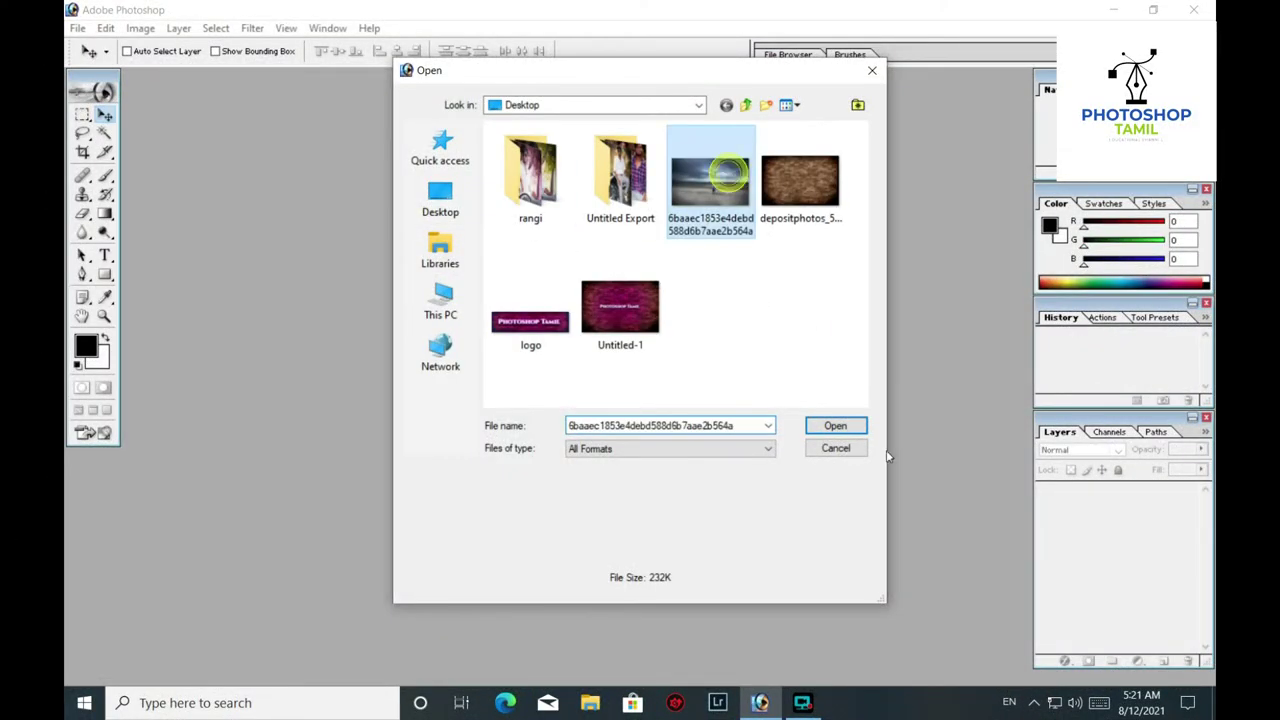
{"action": "left_click", "coordinate": [840, 428]}
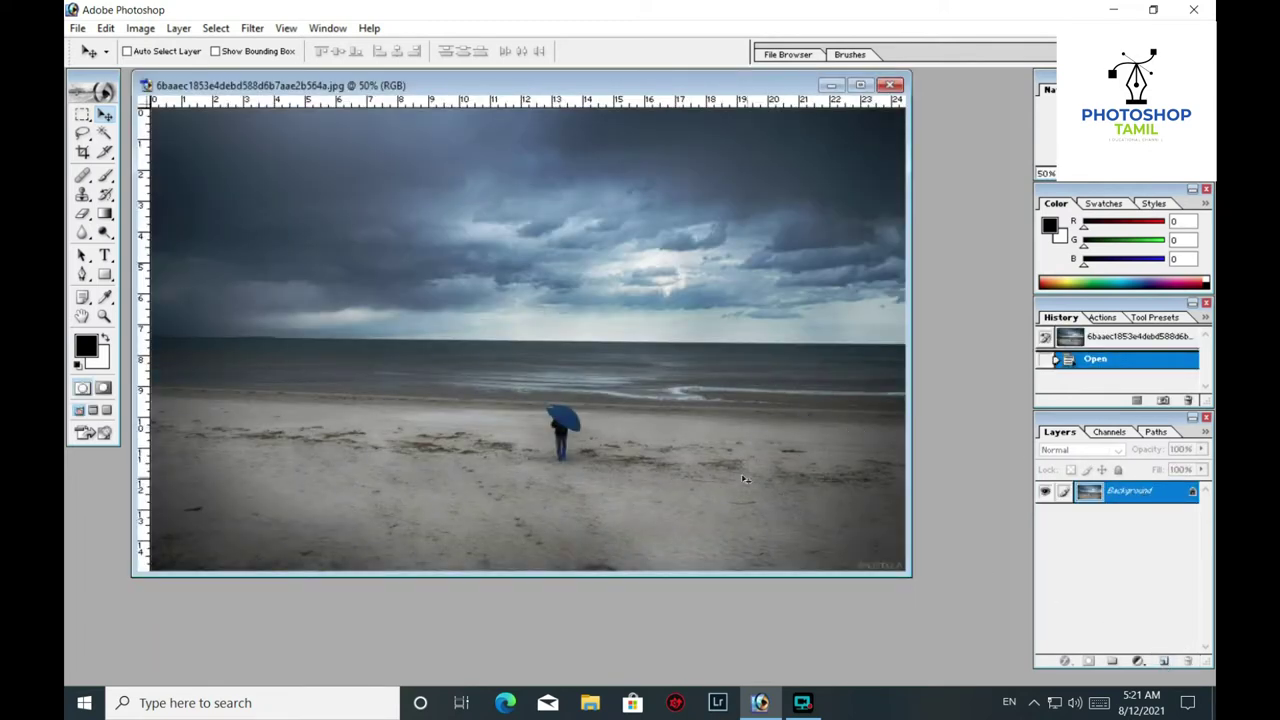
Create a new empty layer named 'rainbow' above the Background layer
{"action": "key", "text": "ctrl+shift+n"}
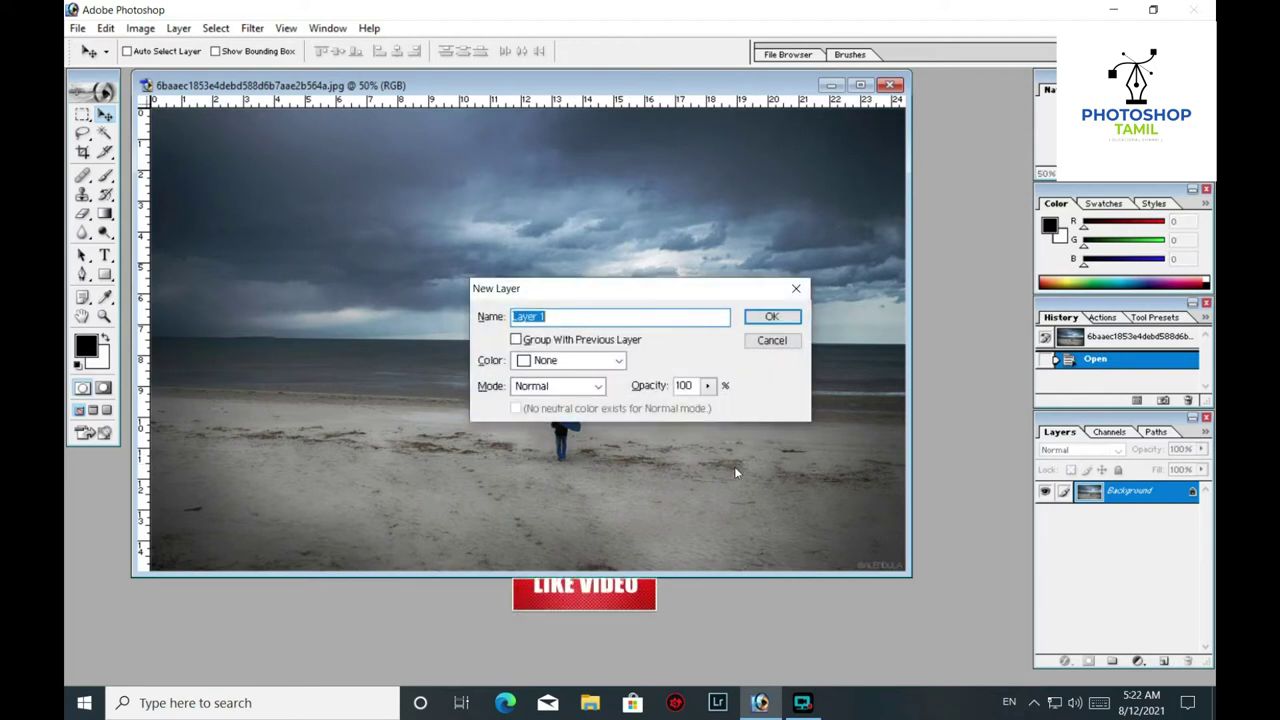
{"action": "key", "text": "BackSpace"}
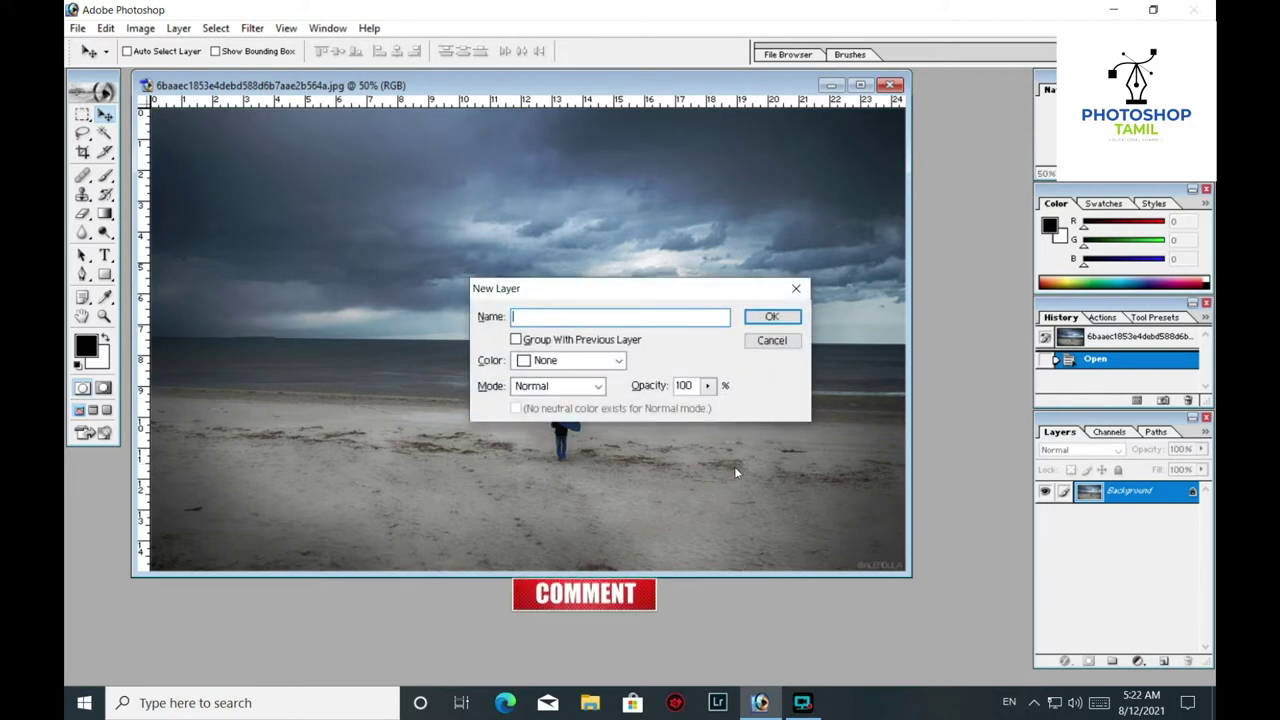
{"action": "type", "text": "rain"}
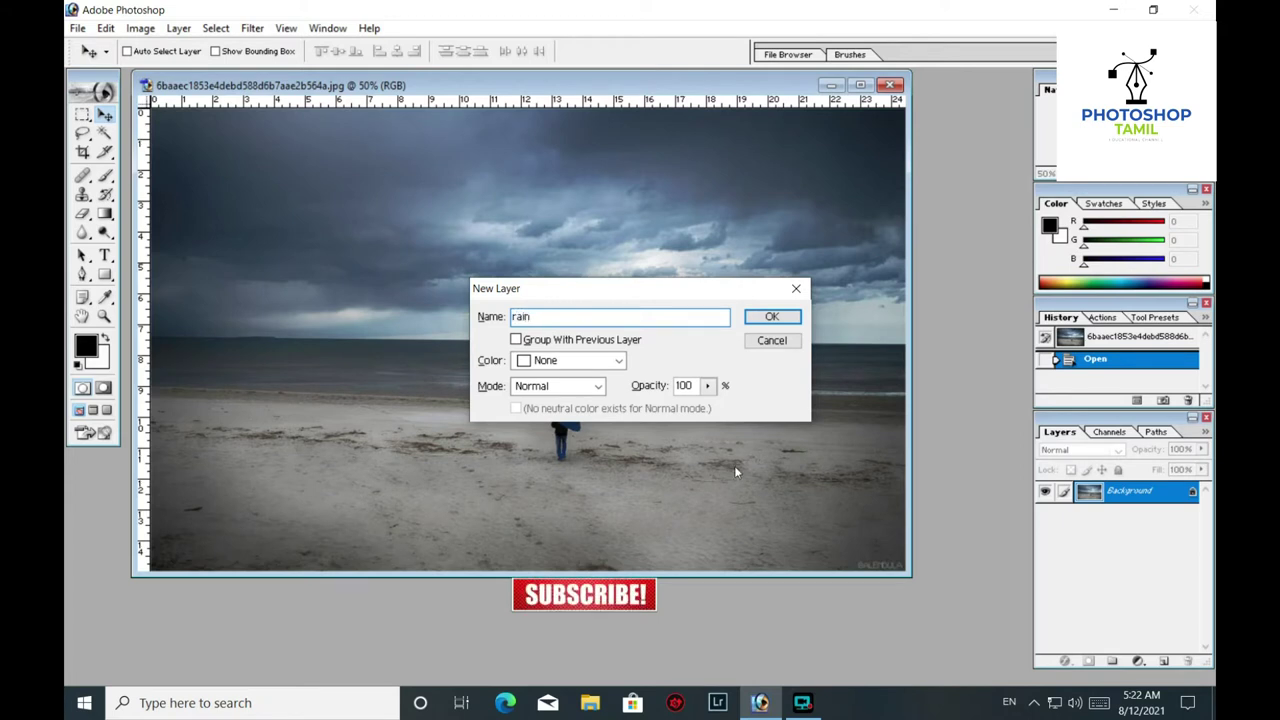
{"action": "type", "text": "bo"}
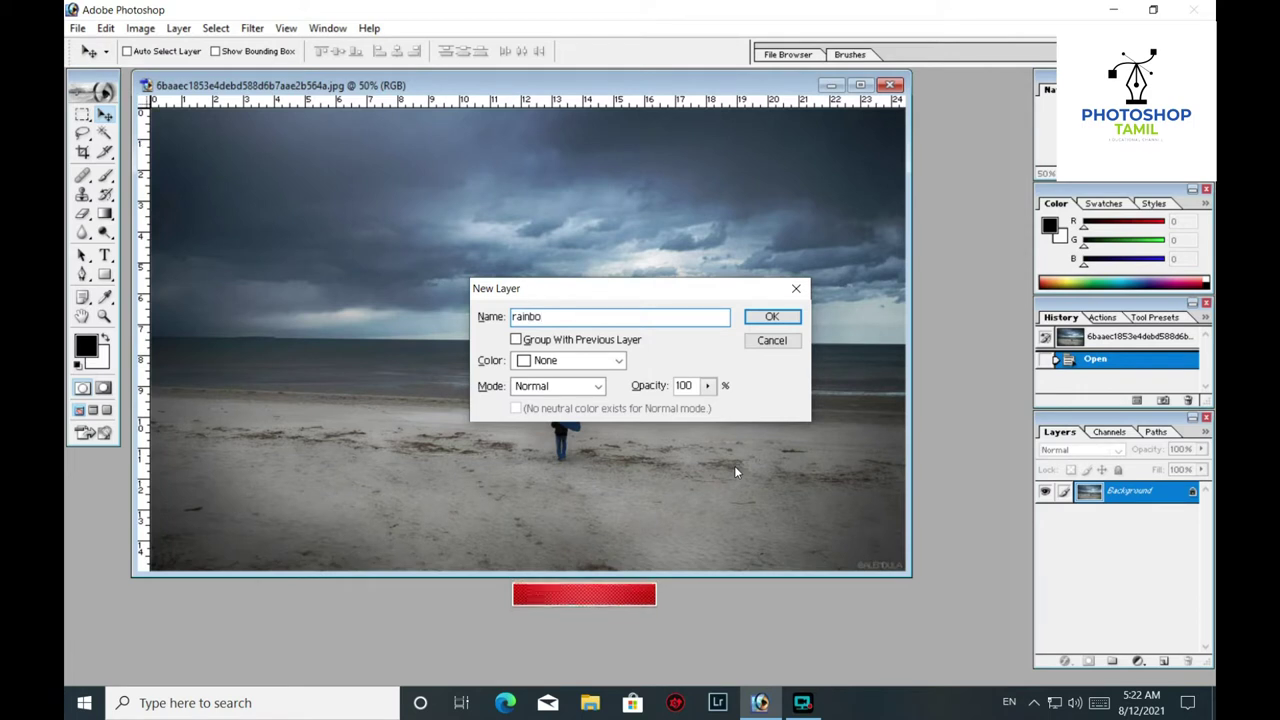
{"action": "type", "text": "w"}
{"action": "key", "text": "Return"}
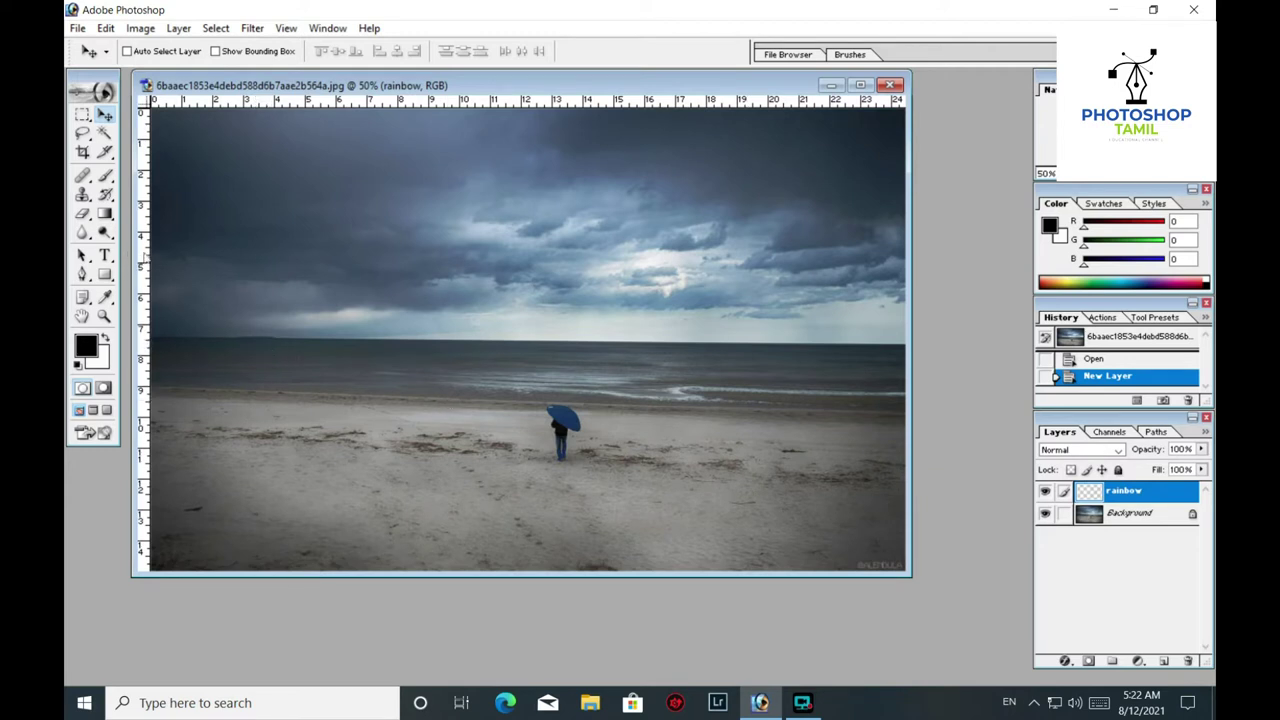
{"action": "key", "text": "g"}
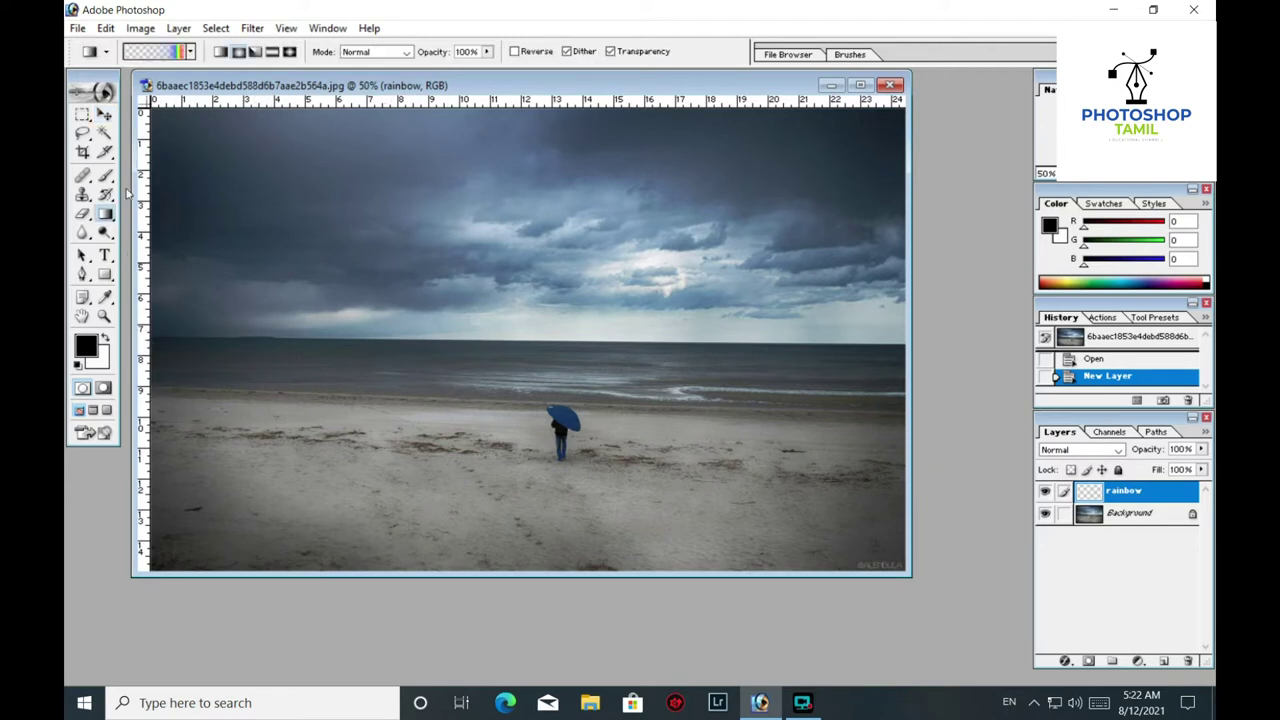
Append the Special Effects gradient set so Russell's Rainbow appears among the presets
{"action": "left_click", "coordinate": [189, 52]}
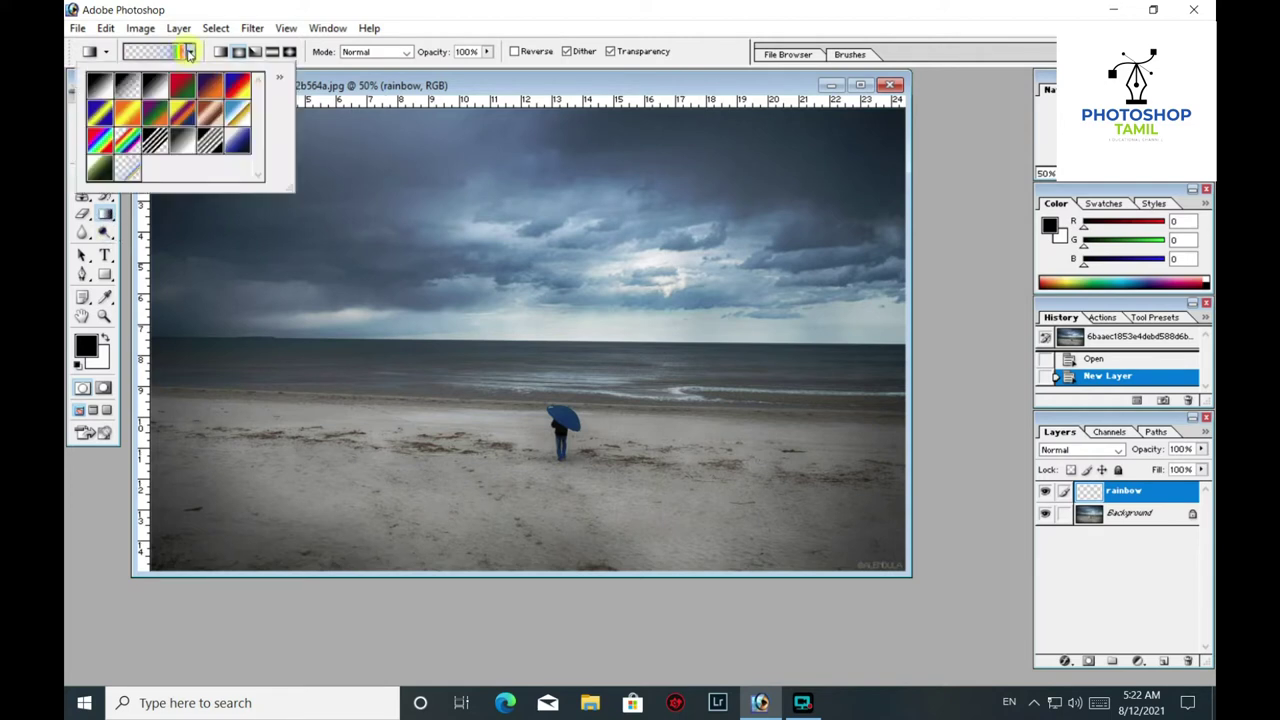
{"action": "left_click", "coordinate": [281, 77]}
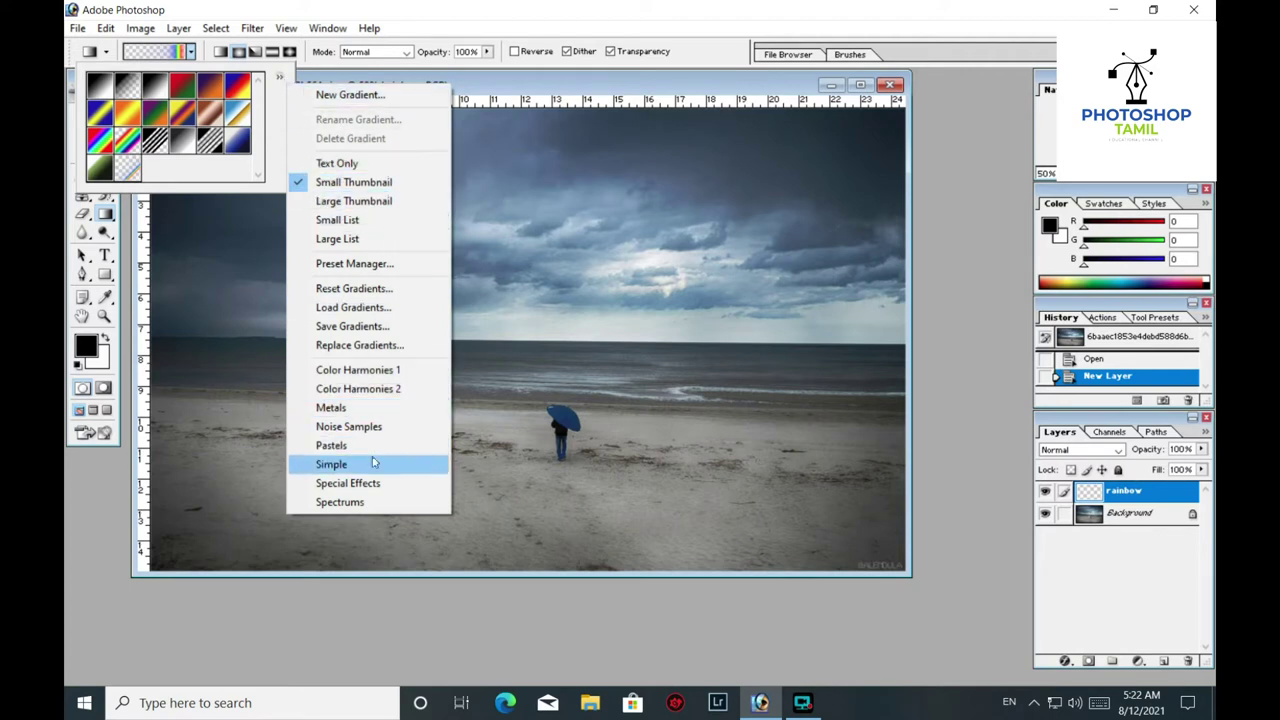
{"action": "left_click", "coordinate": [350, 483]}
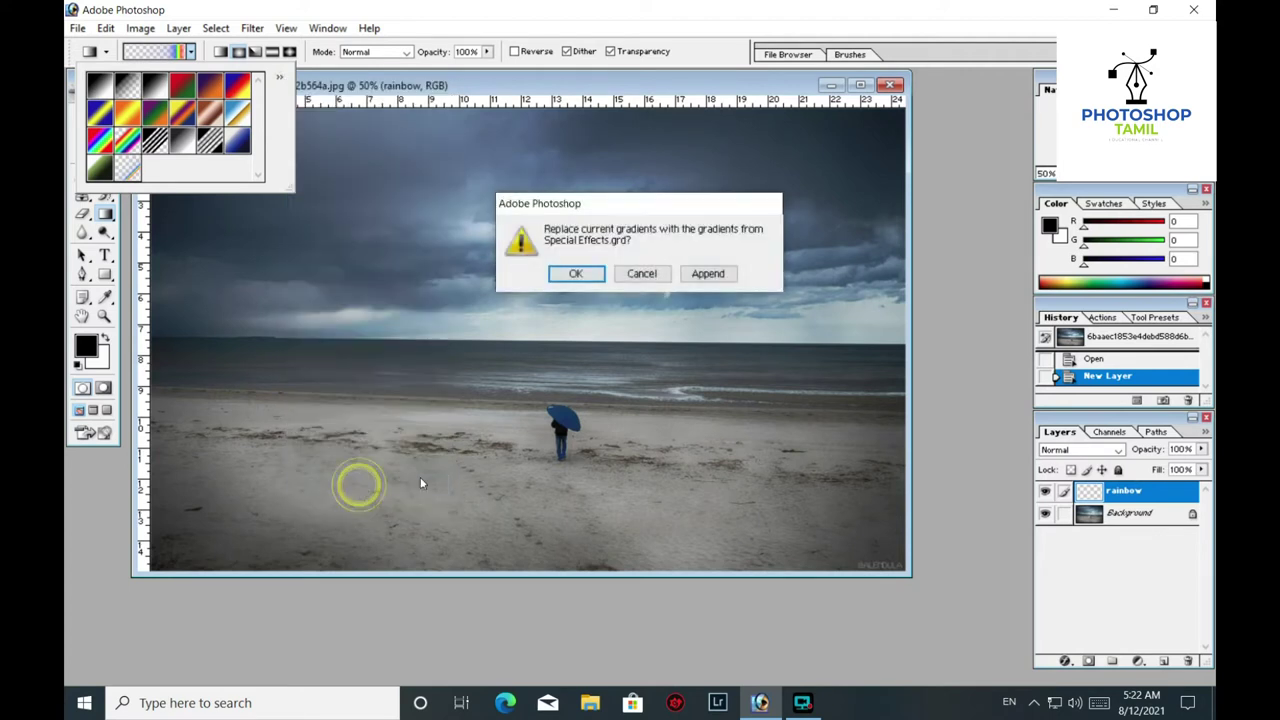
{"action": "left_click", "coordinate": [714, 276]}
{"action": "scroll", "coordinate": [232, 142], "scroll_direction": "down", "scroll_amount": 1}
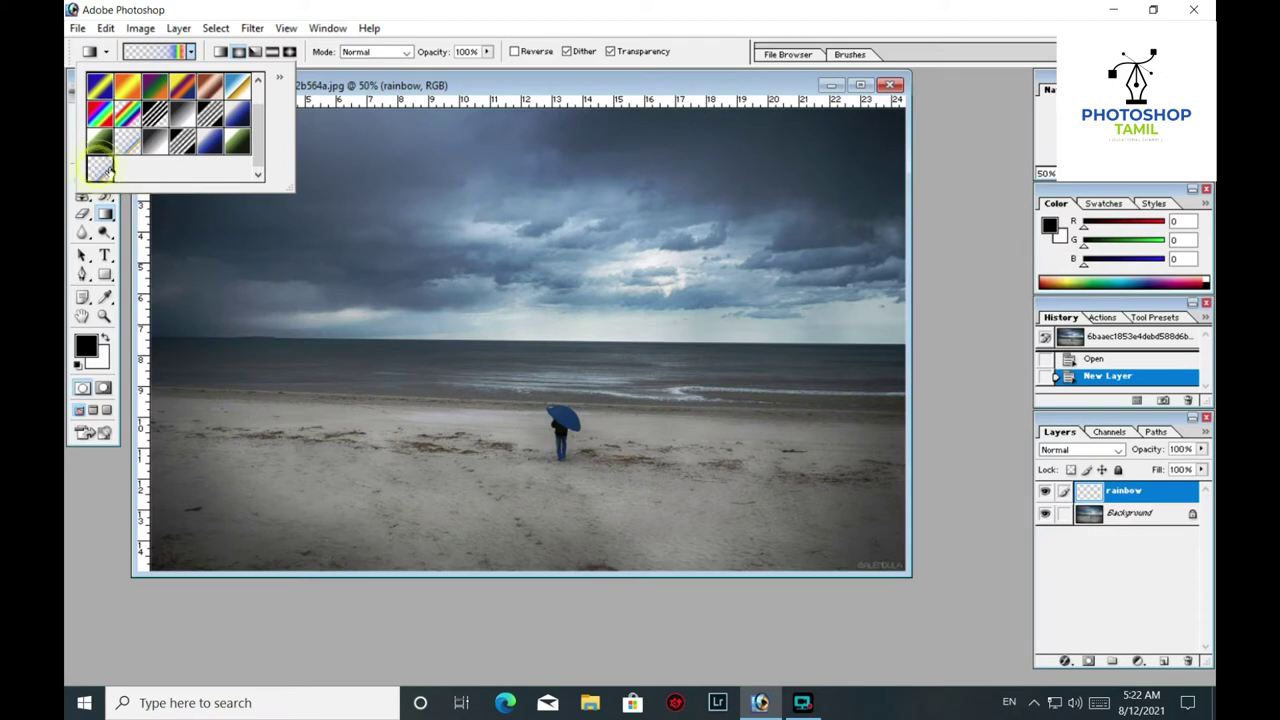
Try the linear and radial rainbow gradient styles in the sky, undoing each
{"action": "left_click", "coordinate": [222, 52]}
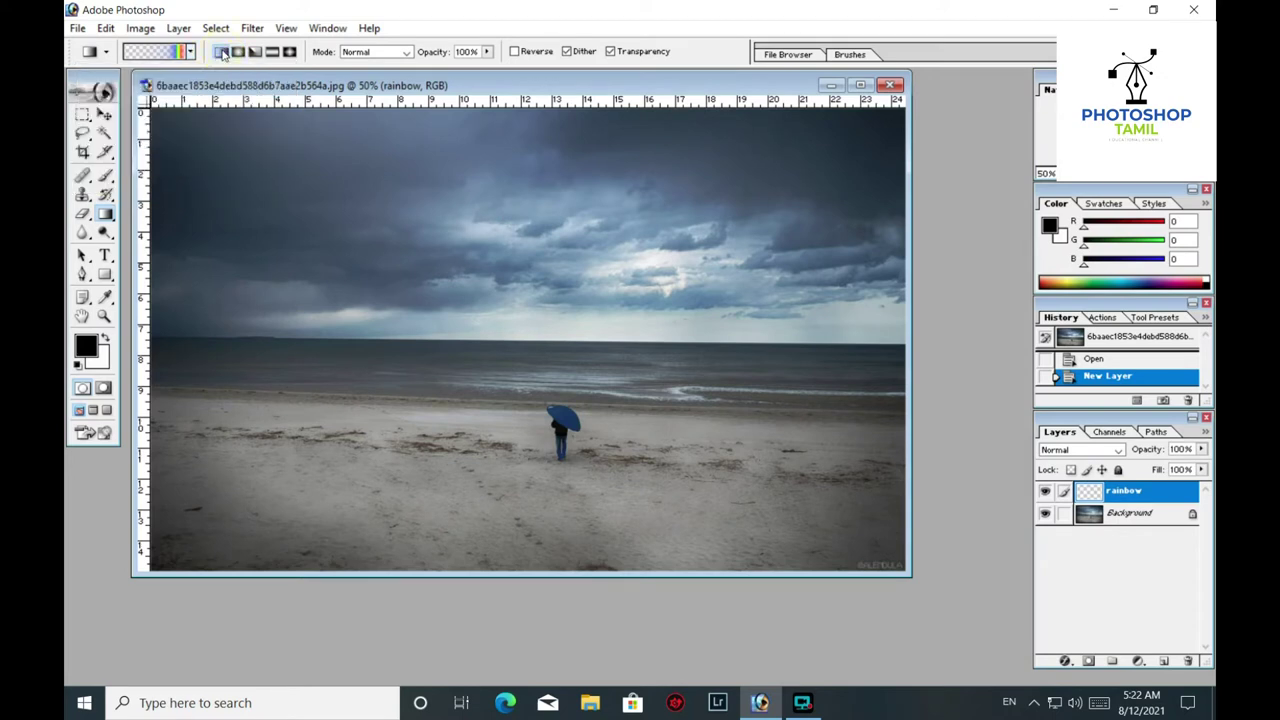
{"action": "left_click", "coordinate": [221, 53]}
{"action": "left_click", "coordinate": [222, 52]}
{"action": "left_click_drag", "start_coordinate": [309, 243], "coordinate": [700, 500]}
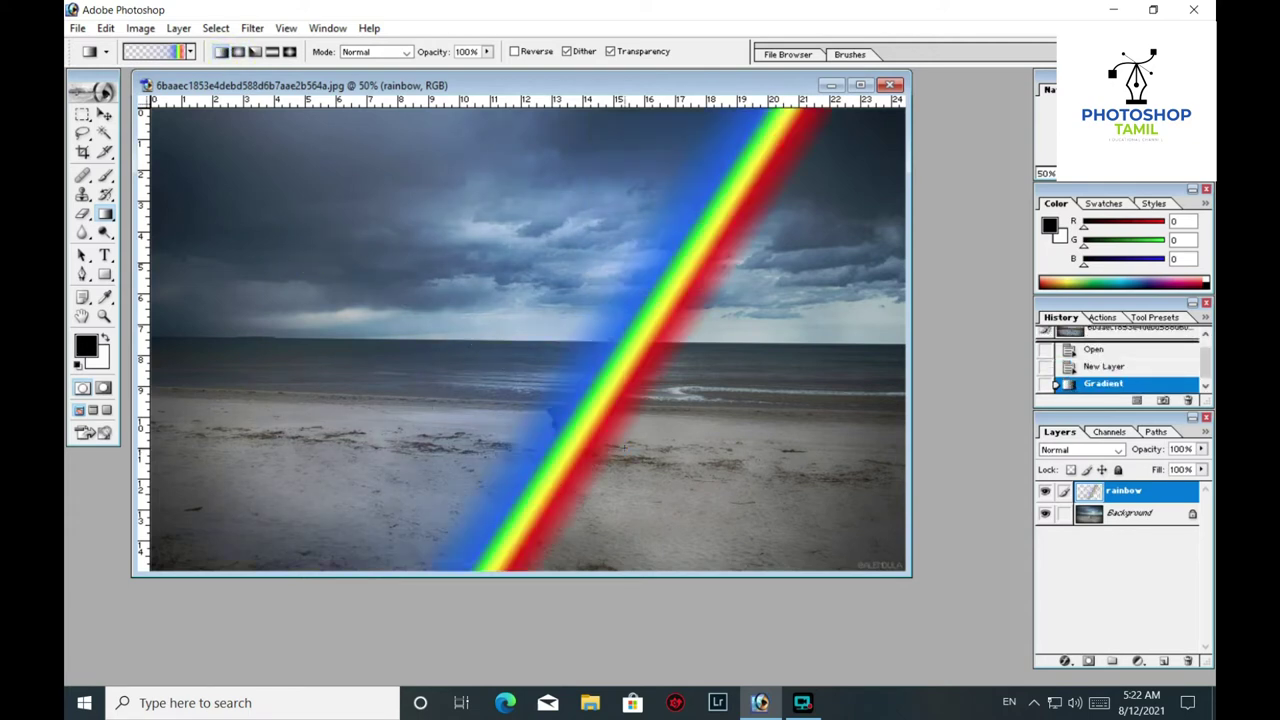
{"action": "key", "text": "ctrl+z"}
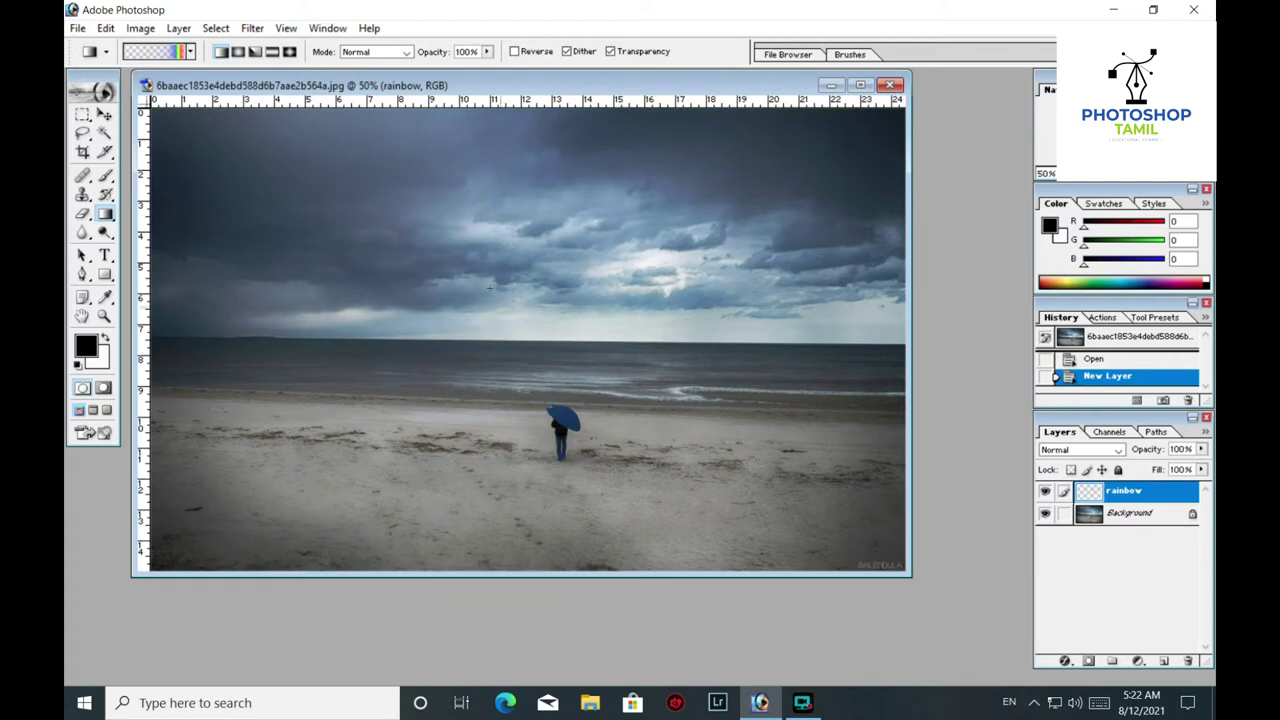
{"action": "left_click", "coordinate": [237, 52]}
{"action": "left_click_drag", "start_coordinate": [352, 224], "coordinate": [483, 321]}
{"action": "key", "text": "ctrl+z"}
Try the angle, reflected and diamond rainbow gradient styles, undoing each attempt
{"action": "left_click", "coordinate": [254, 52]}
{"action": "left_click_drag", "start_coordinate": [306, 183], "coordinate": [420, 298]}
{"action": "key", "text": "ctrl+z"}
{"action": "left_click", "coordinate": [271, 52]}
{"action": "left_click_drag", "start_coordinate": [300, 200], "coordinate": [395, 331]}
{"action": "key", "text": "ctrl+z"}
{"action": "left_click", "coordinate": [289, 52]}
{"action": "left_click_drag", "start_coordinate": [318, 178], "coordinate": [417, 281]}
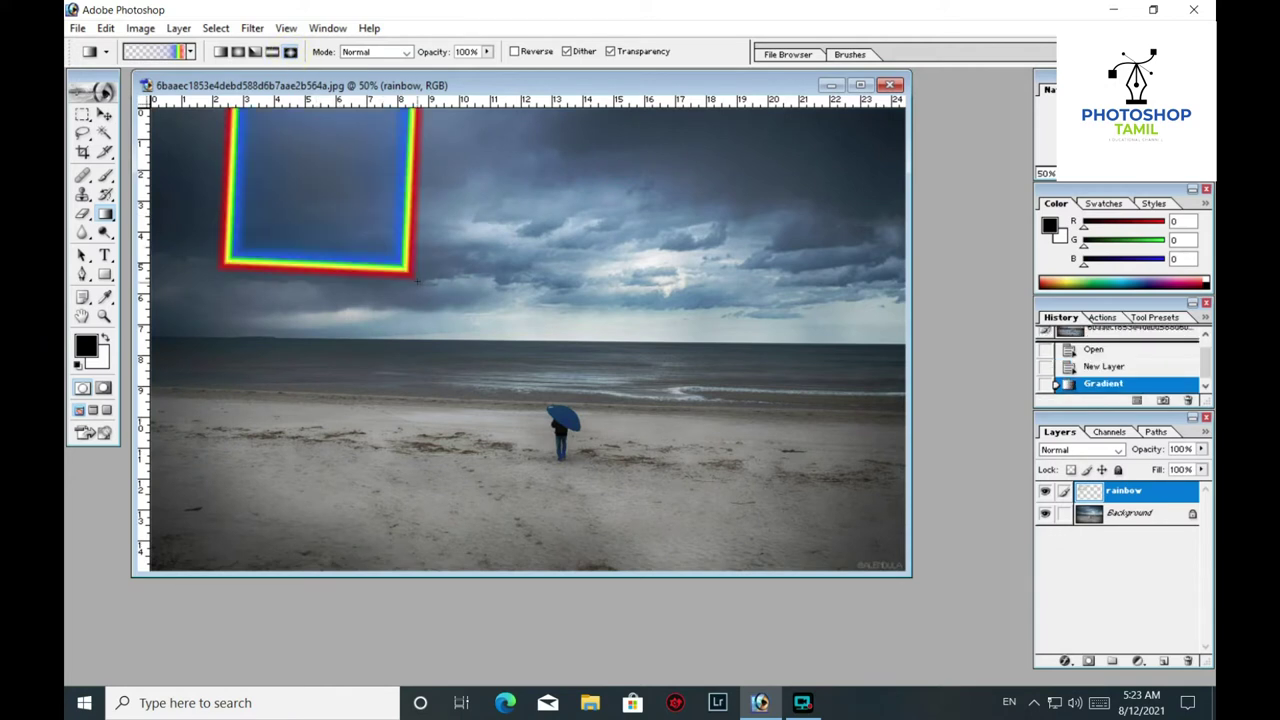
{"action": "key", "text": "ctrl+z"}
Draw a radial rainbow ring in the middle of the sky, left of the figure
{"action": "left_click", "coordinate": [238, 53]}
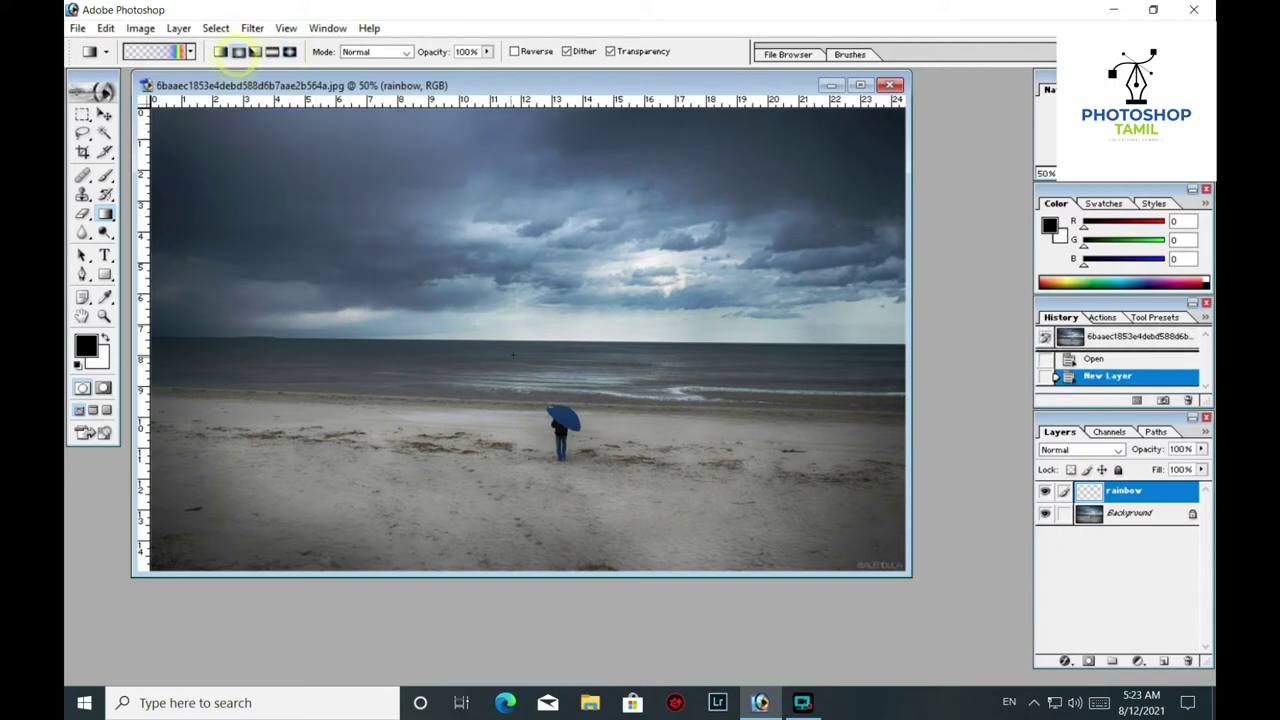
{"action": "left_click_drag", "start_coordinate": [391, 244], "coordinate": [550, 376]}
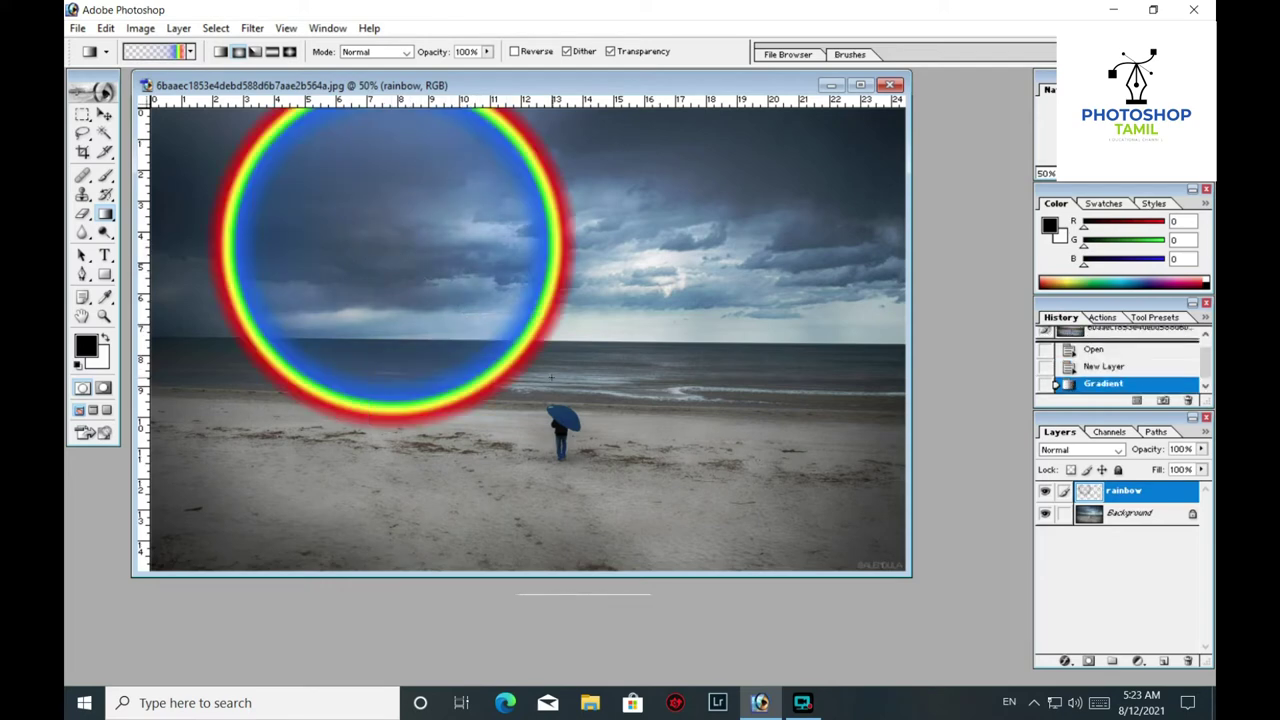
{"action": "left_click", "coordinate": [860, 85]}
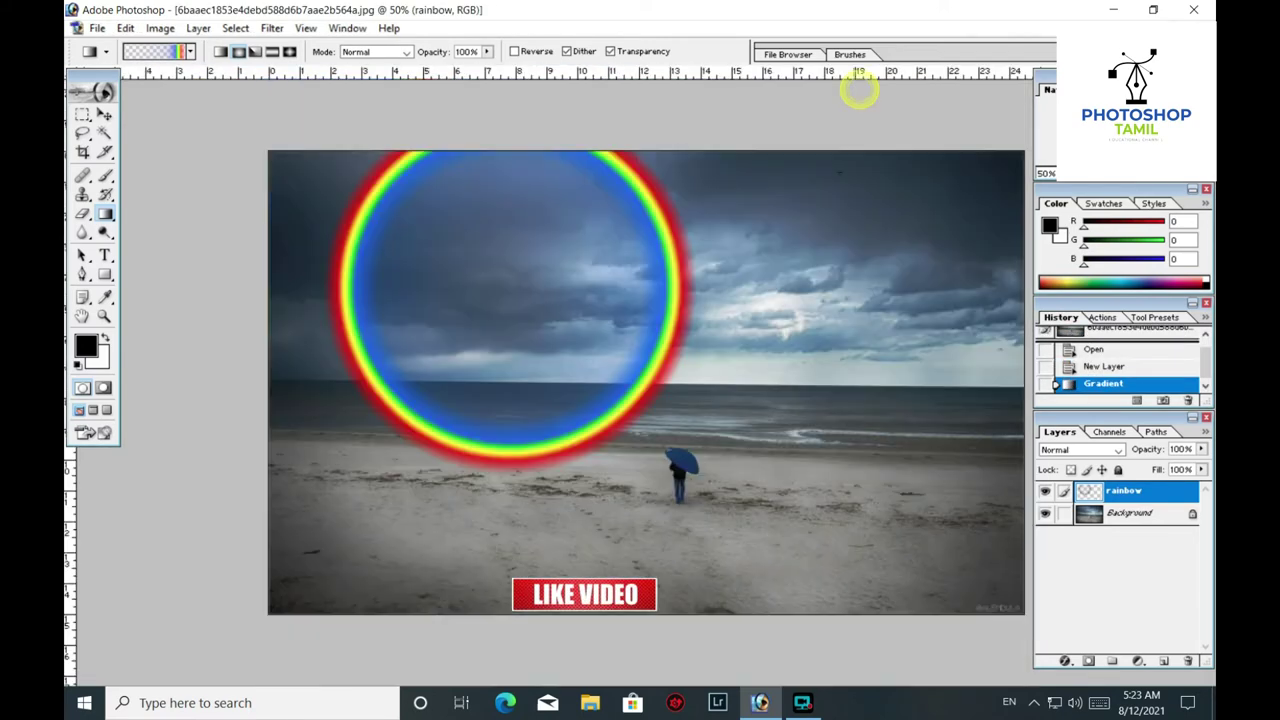
{"action": "key", "text": "v"}
{"action": "mouse_move", "coordinate": [667, 279]}
{"action": "left_mouse_down"}
{"action": "mouse_move", "coordinate": [789, 447]}
{"action": "mouse_move", "coordinate": [840, 394]}
{"action": "left_mouse_up"}
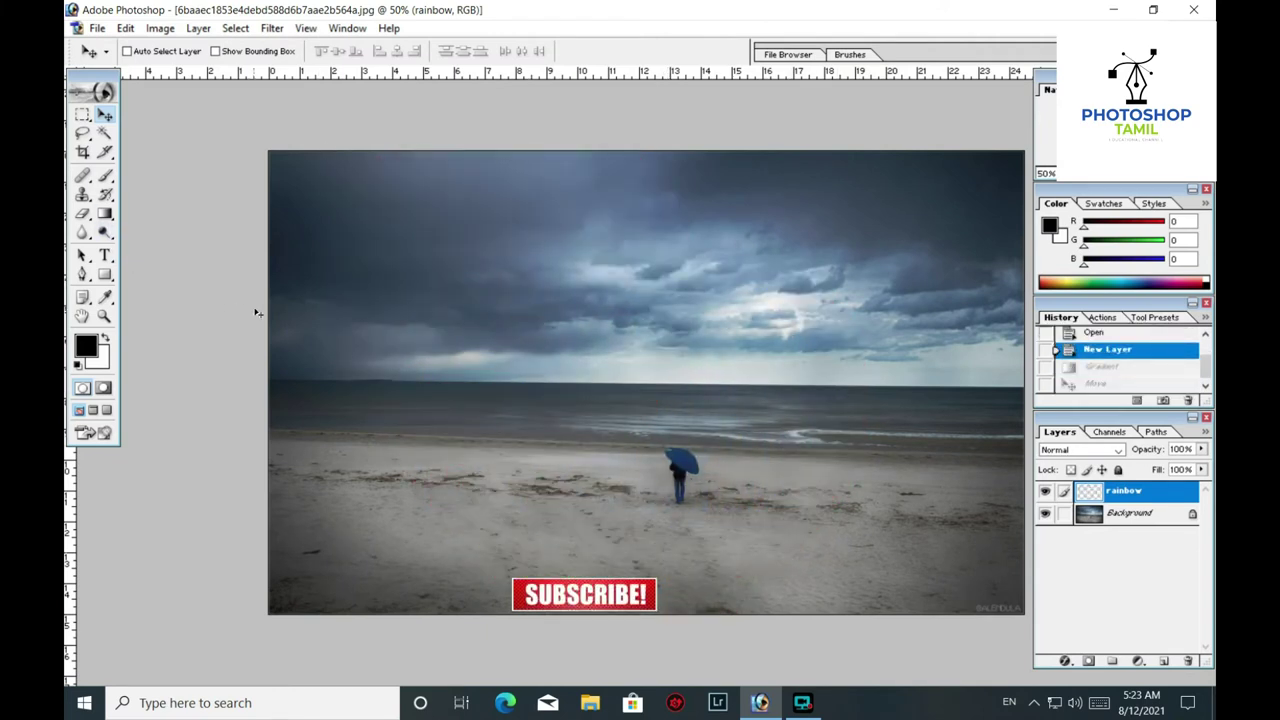
{"action": "key", "text": "g"}
{"action": "left_click_drag", "start_coordinate": [527, 341], "coordinate": [614, 443]}
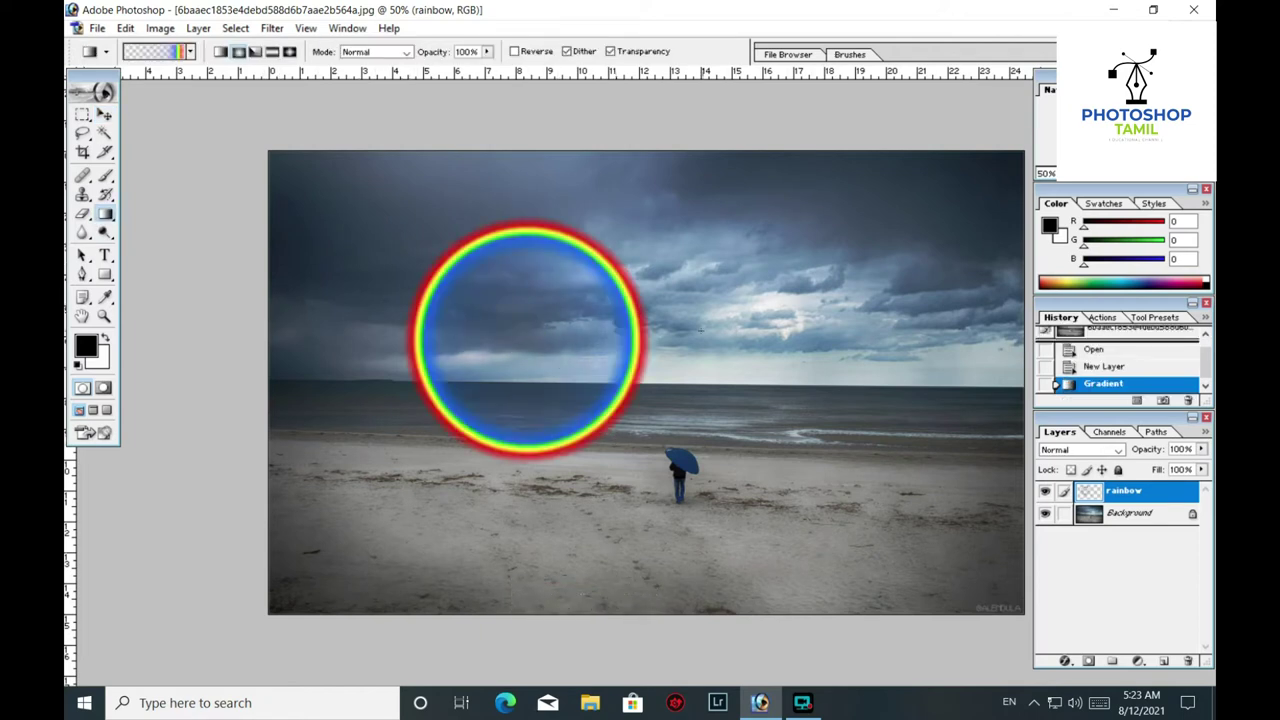
Select the rainbow layer and put the ring into free transform
{"action": "key", "text": "v"}
{"action": "right_click", "coordinate": [640, 331]}
{"action": "left_click", "coordinate": [648, 339]}
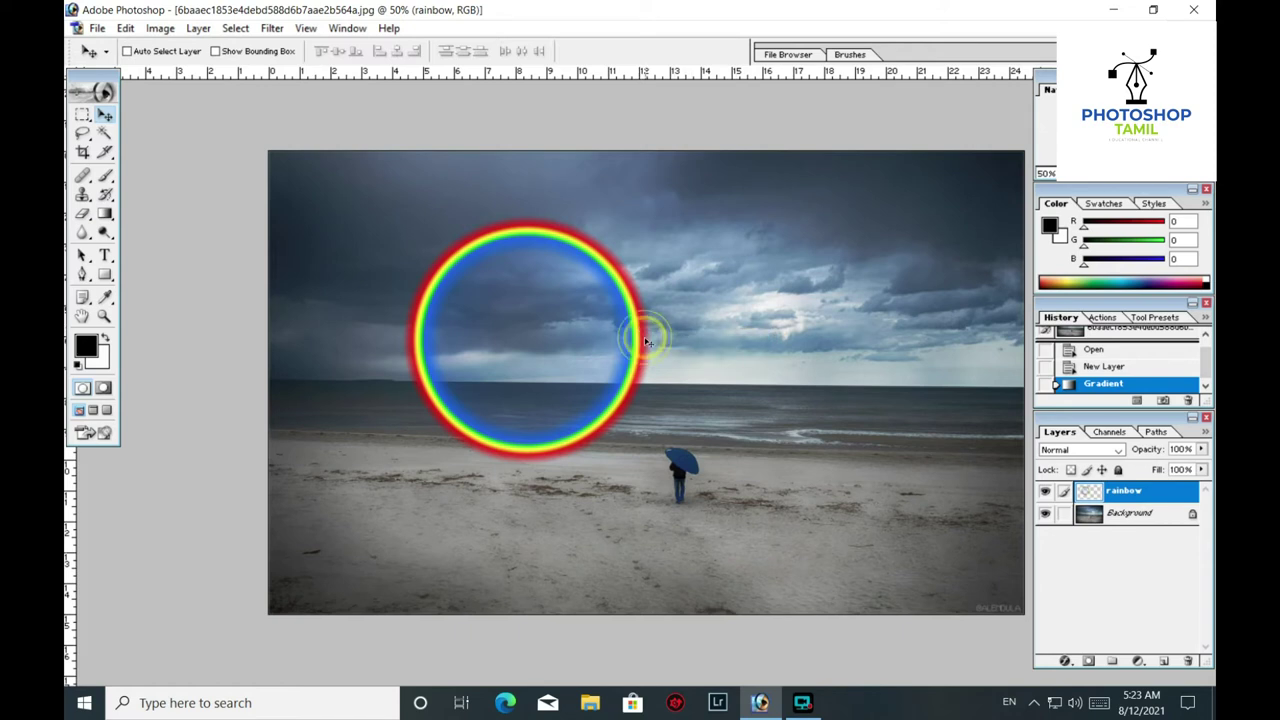
{"action": "key", "text": "ctrl+t"}
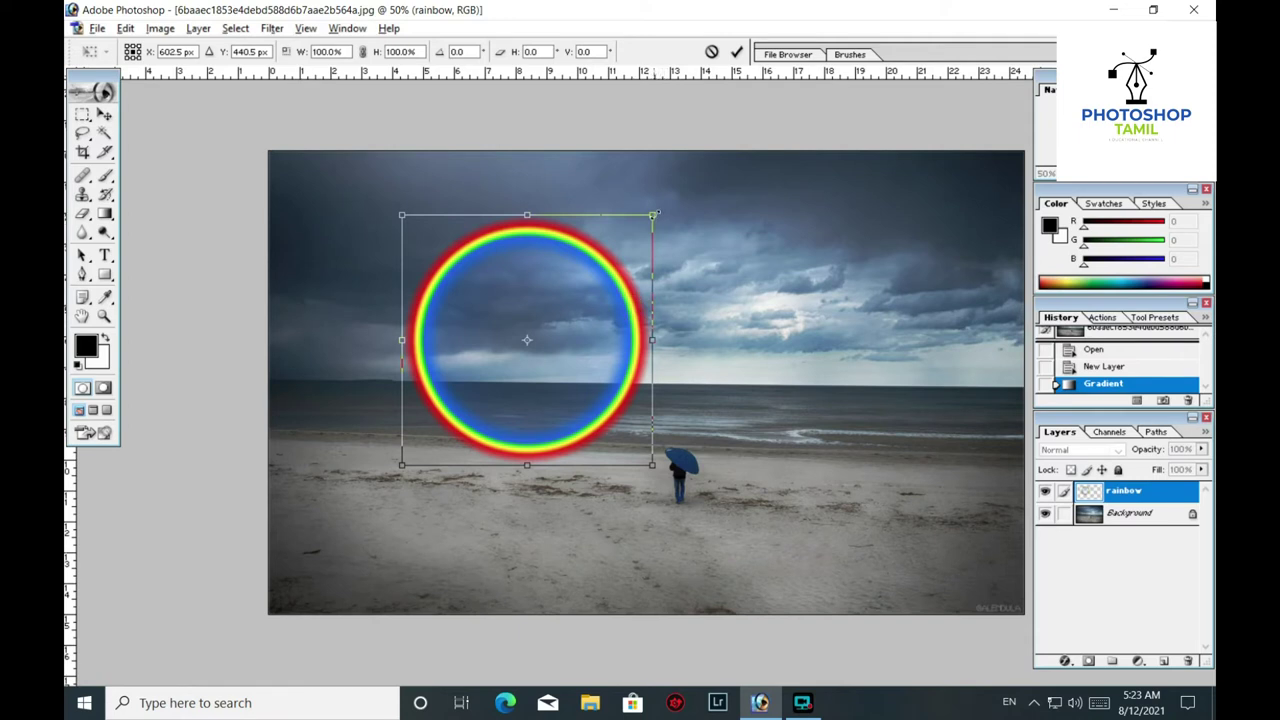
Scale the ring into a wide arch spanning the beach, then add a layer mask
{"action": "left_click_drag", "start_coordinate": [652, 215], "coordinate": [749, 204]}
{"action": "key", "text": "ctrl+minus"}
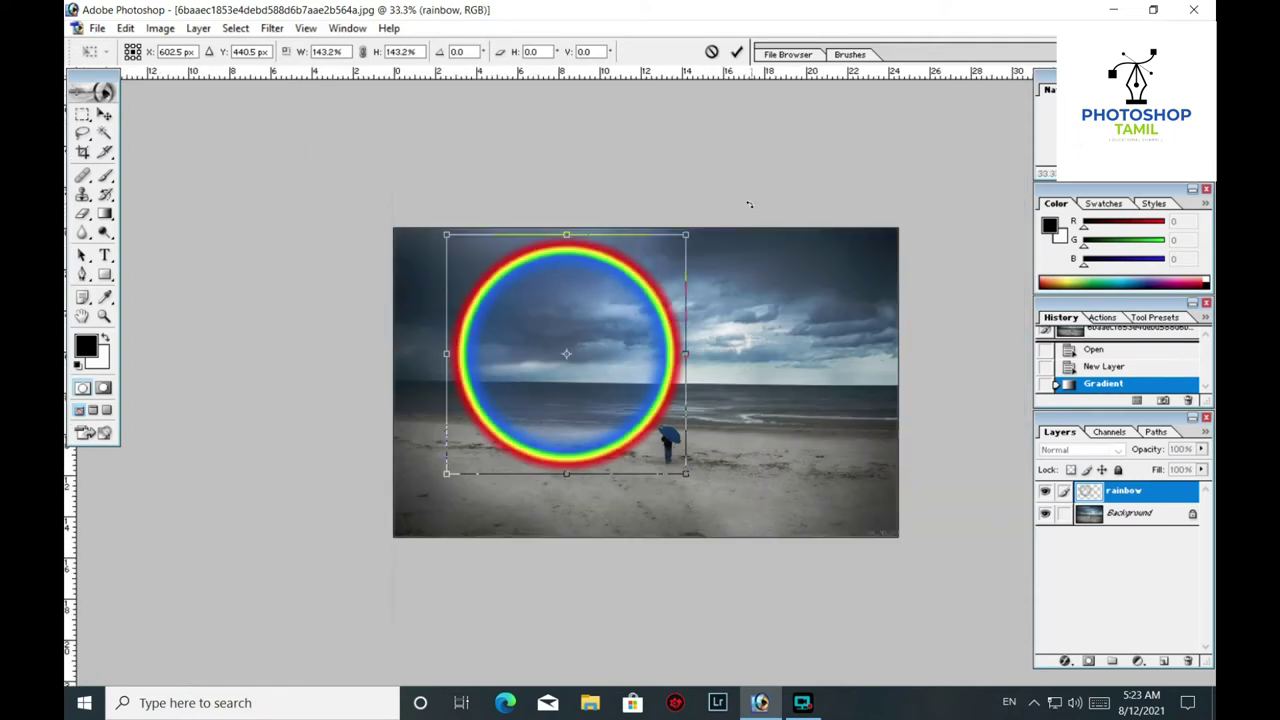
{"action": "mouse_move", "coordinate": [684, 235]}
{"action": "left_mouse_down"}
{"action": "mouse_move", "coordinate": [811, 313]}
{"action": "mouse_move", "coordinate": [794, 294]}
{"action": "left_mouse_up"}
{"action": "left_click_drag", "start_coordinate": [843, 237], "coordinate": [917, 209]}
{"action": "left_click_drag", "start_coordinate": [814, 297], "coordinate": [822, 348]}
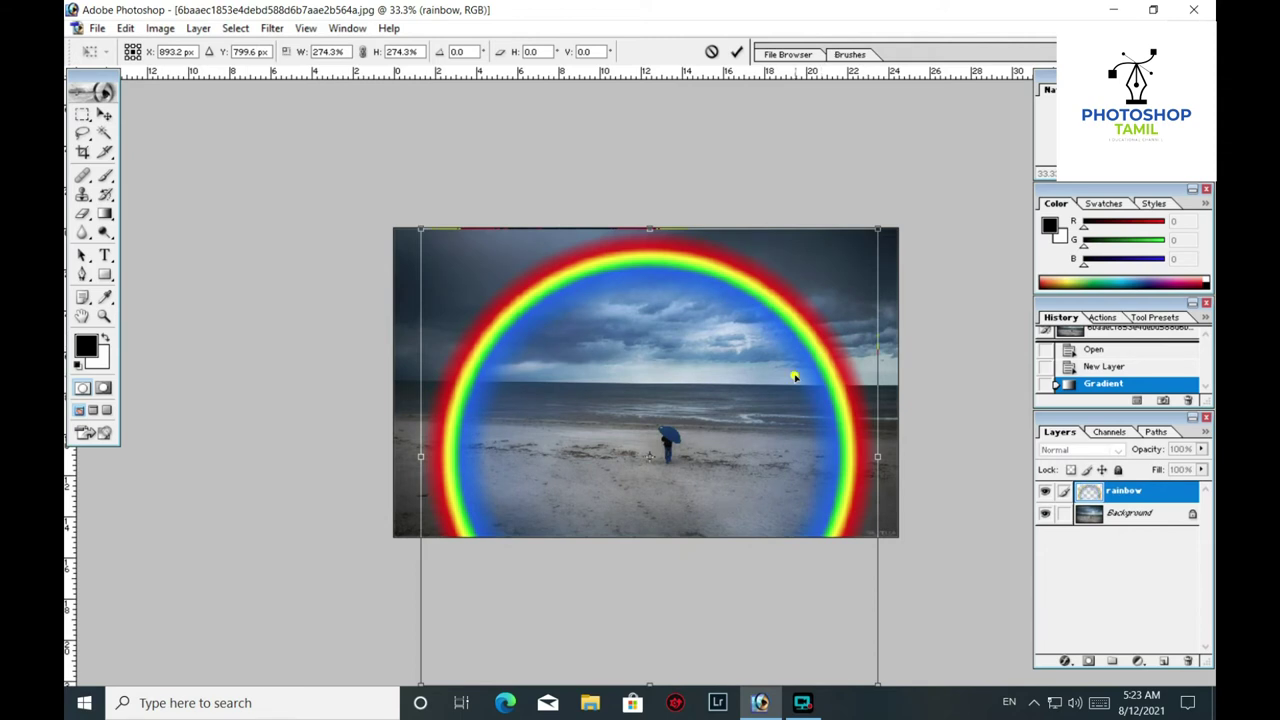
{"action": "key", "text": "Return"}
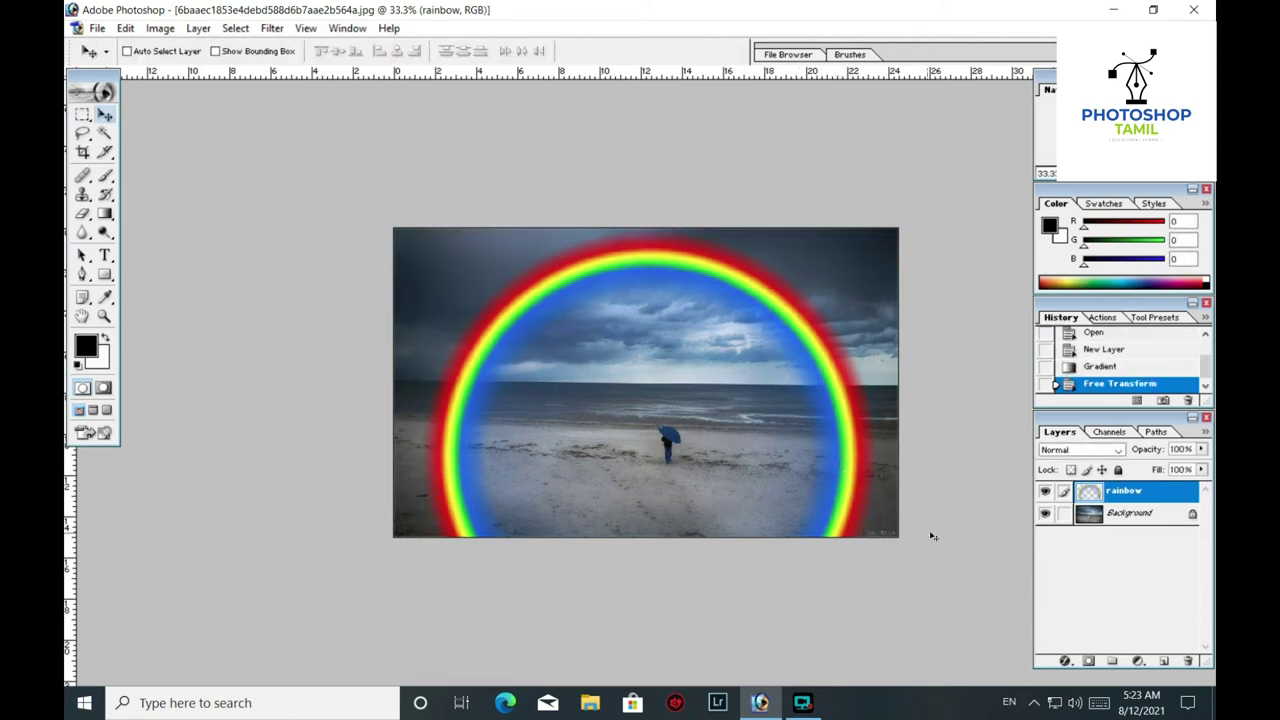
{"action": "left_click", "coordinate": [1089, 662]}
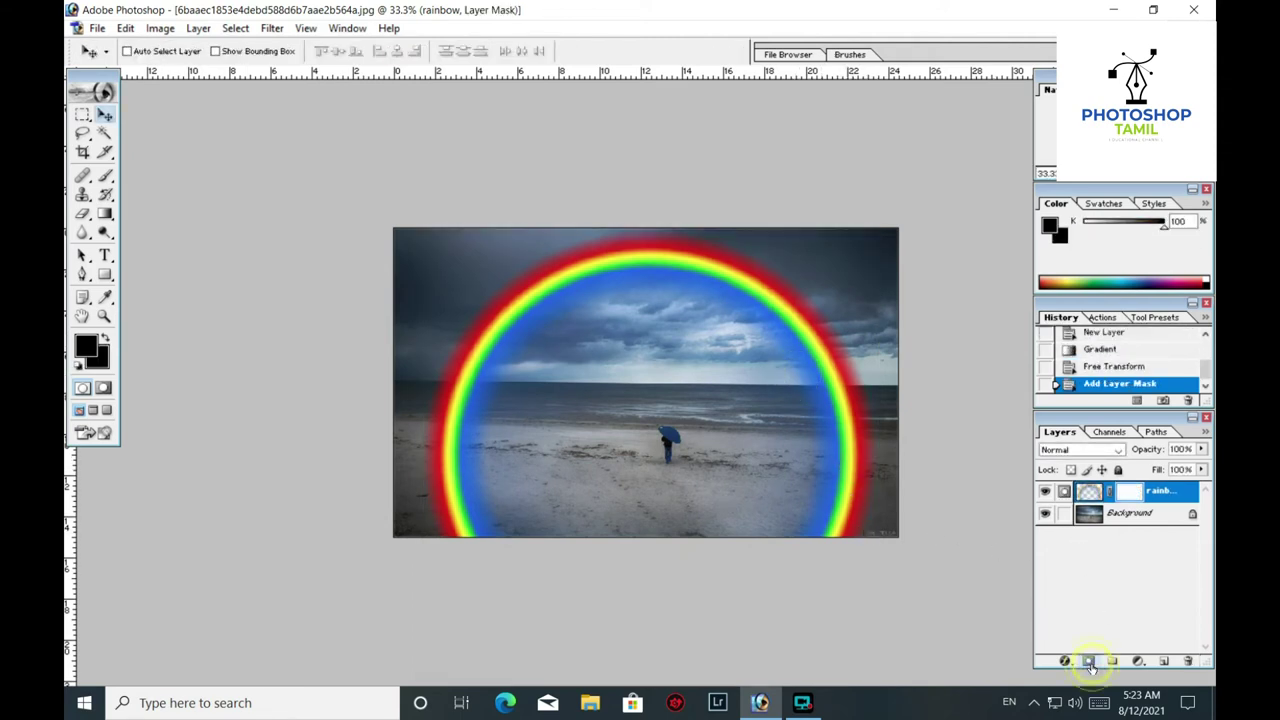
{"action": "key", "text": "b"}
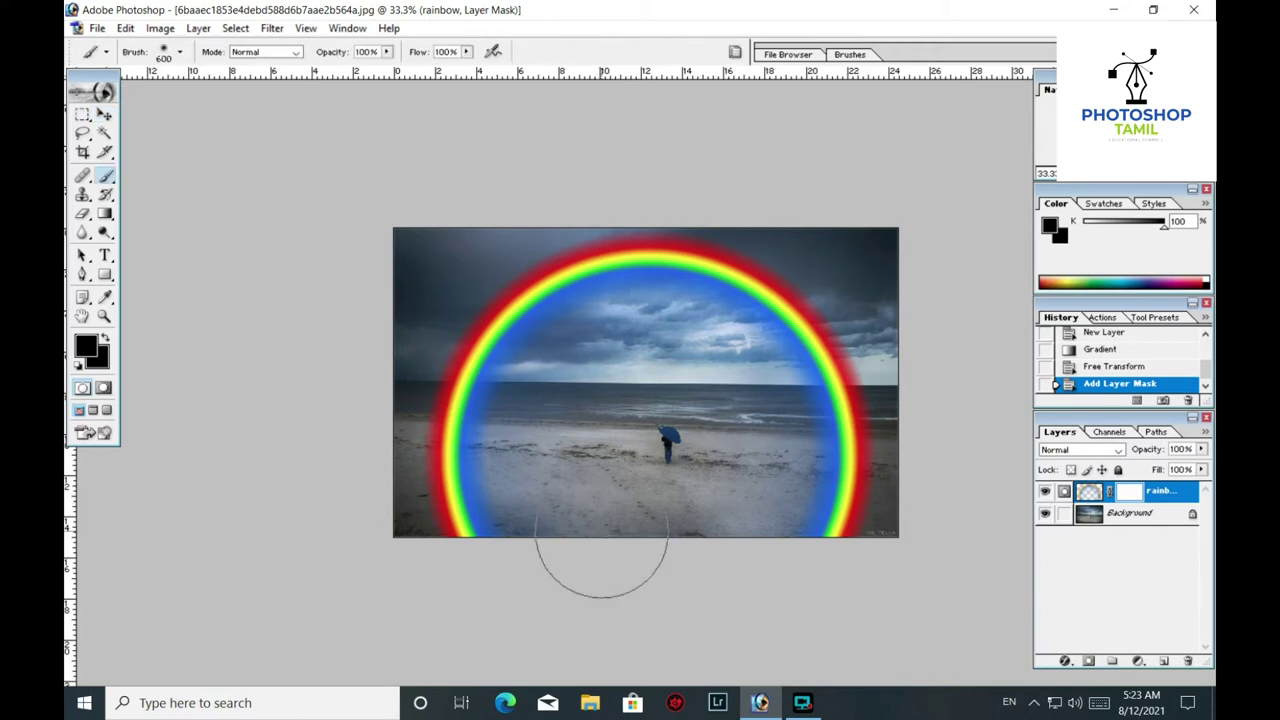
Paint black on the mask over both lower ends of the rainbow
{"action": "left_click", "coordinate": [106, 177]}
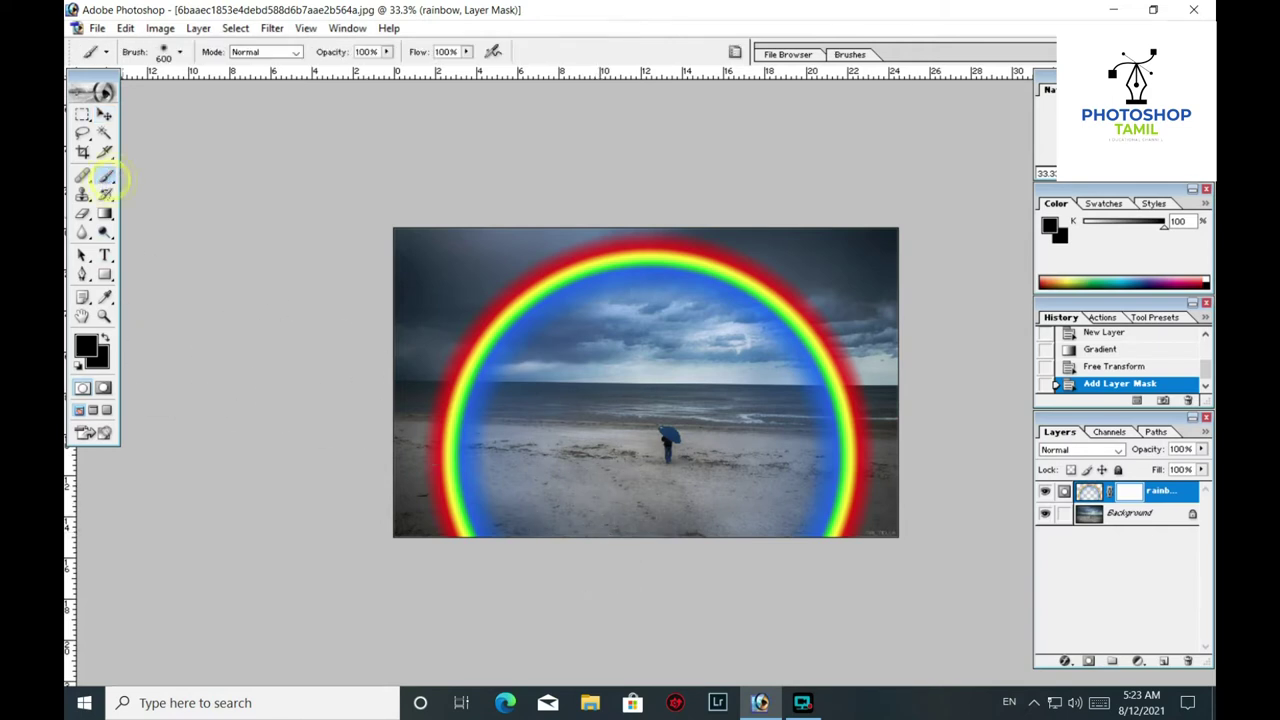
{"action": "left_click_drag", "start_coordinate": [520, 560], "coordinate": [455, 490]}
{"action": "mouse_move", "coordinate": [845, 525]}
{"action": "left_mouse_down"}
{"action": "mouse_move", "coordinate": [860, 440]}
{"action": "mouse_move", "coordinate": [848, 385]}
{"action": "left_mouse_up"}
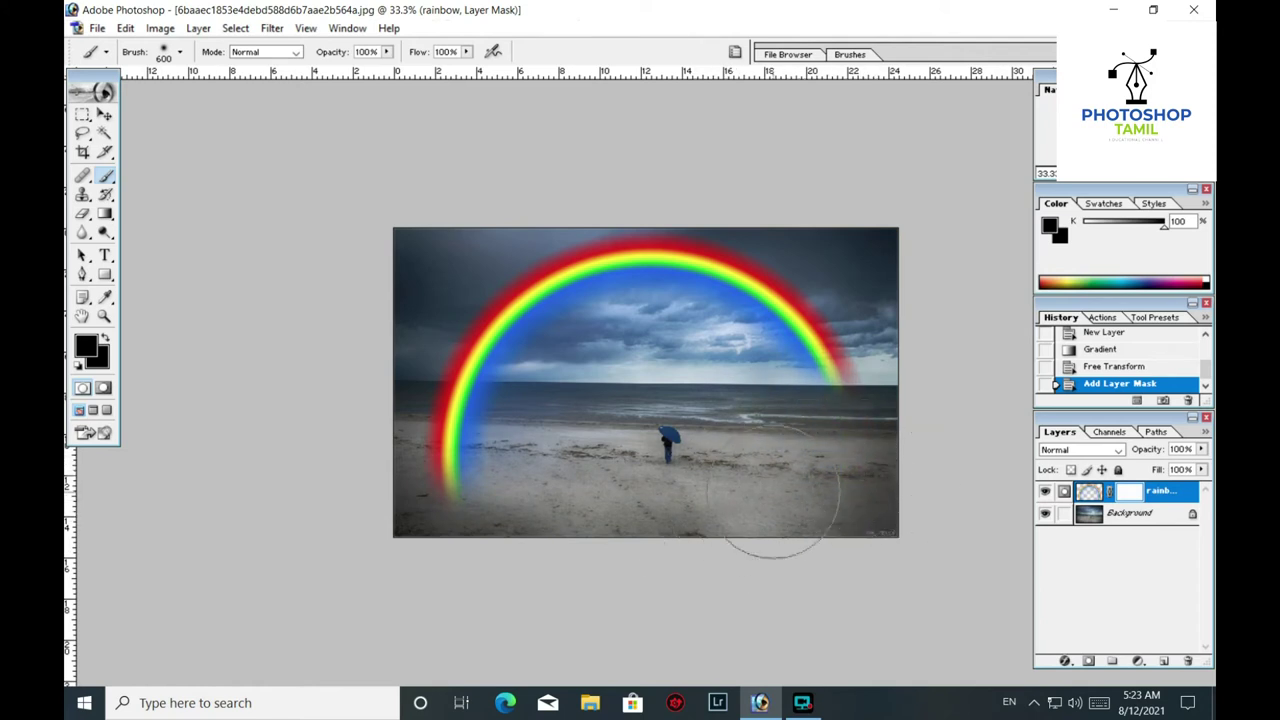
{"action": "left_click_drag", "start_coordinate": [380, 480], "coordinate": [440, 410]}
{"action": "left_click_drag", "start_coordinate": [580, 473], "coordinate": [450, 400]}
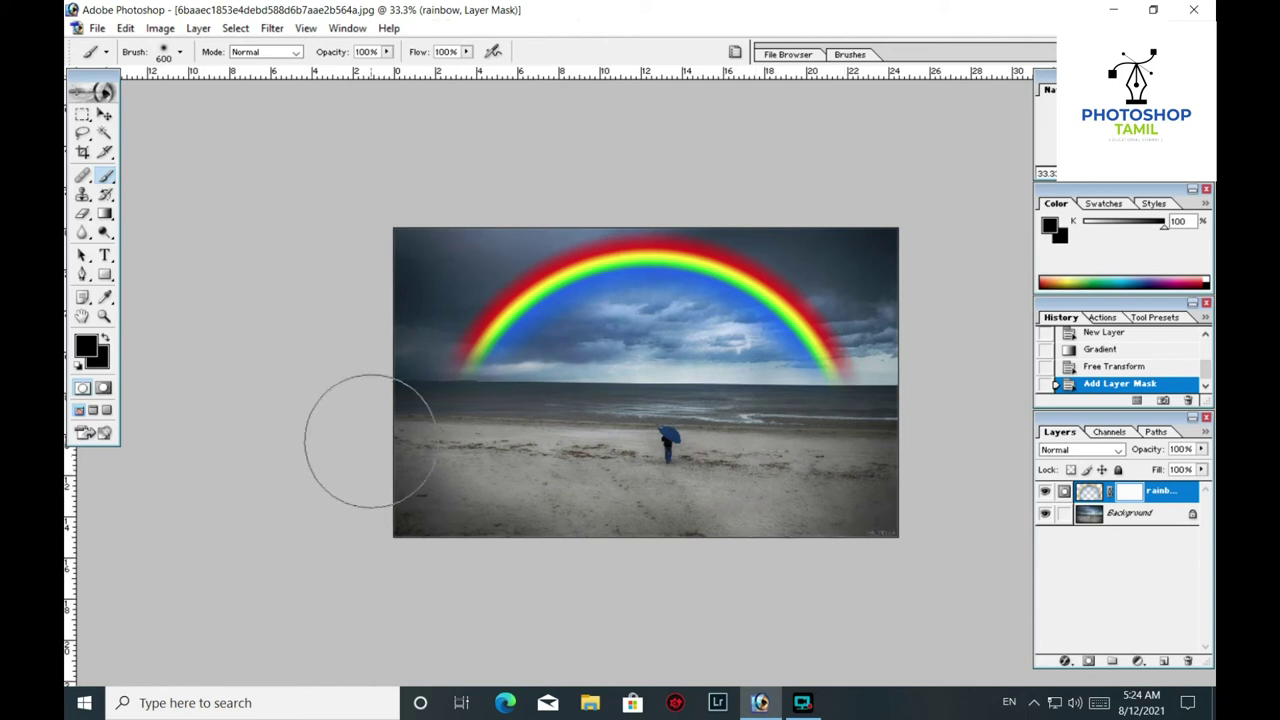
{"action": "left_click", "coordinate": [405, 452]}
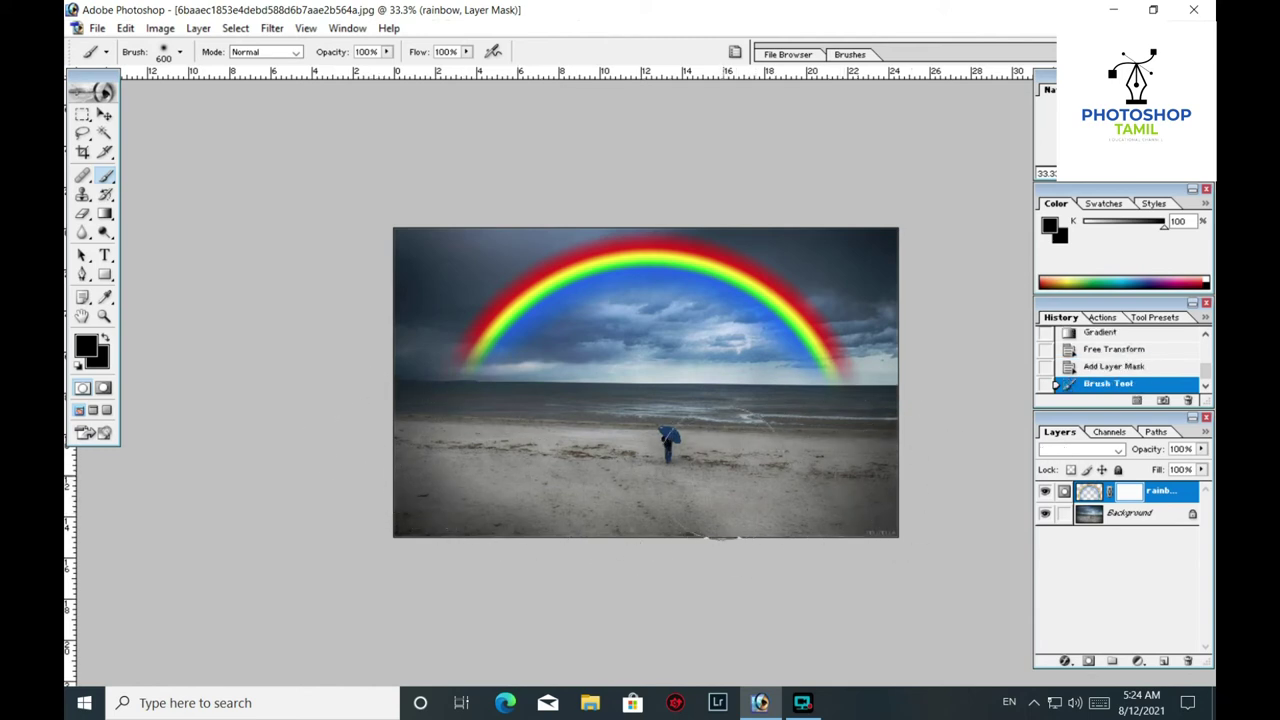
{"action": "left_click", "coordinate": [272, 30]}
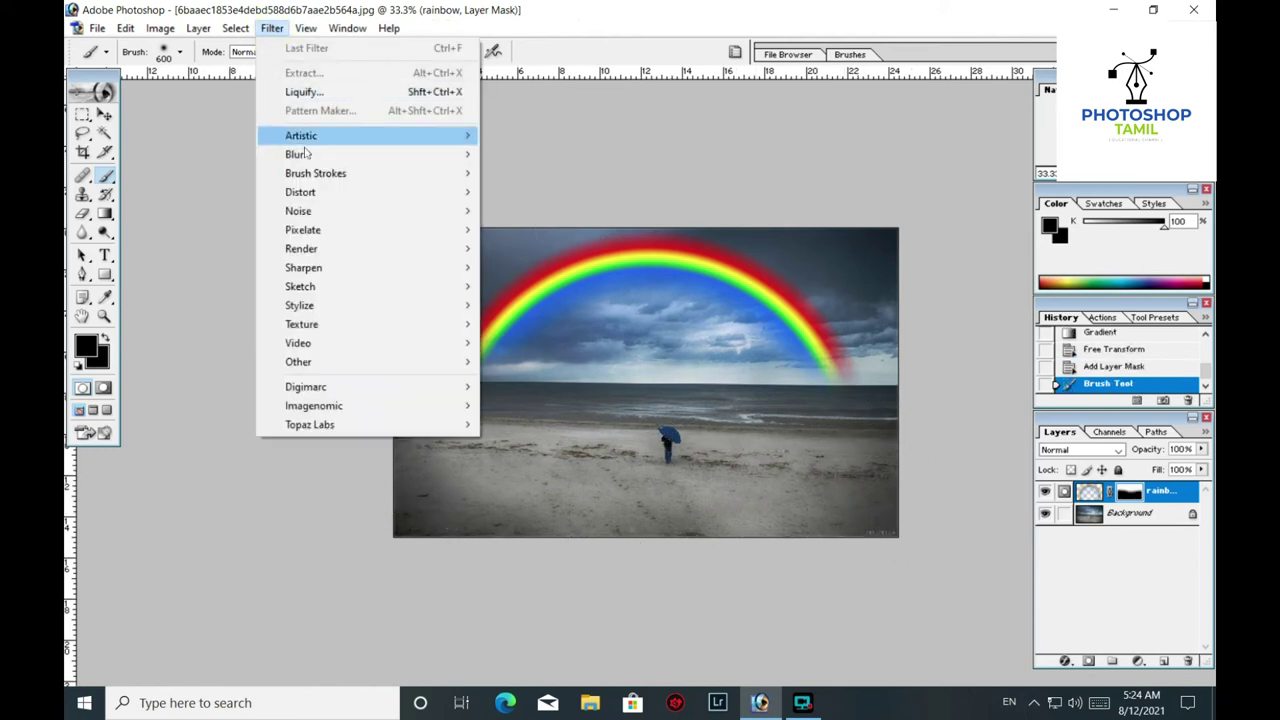
{"action": "mouse_move", "coordinate": [294, 154]}
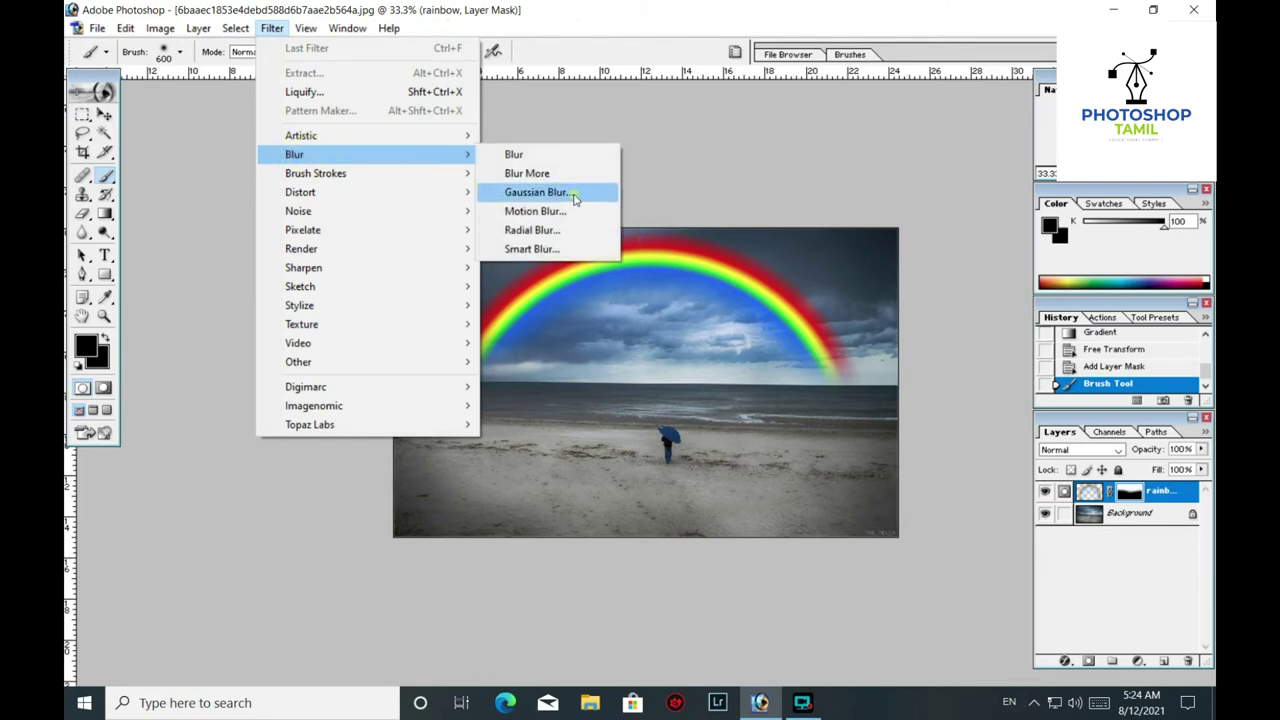
Apply a Gaussian Blur of about 53.7 pixels to the rainbow's layer mask
{"action": "left_click", "coordinate": [570, 192]}
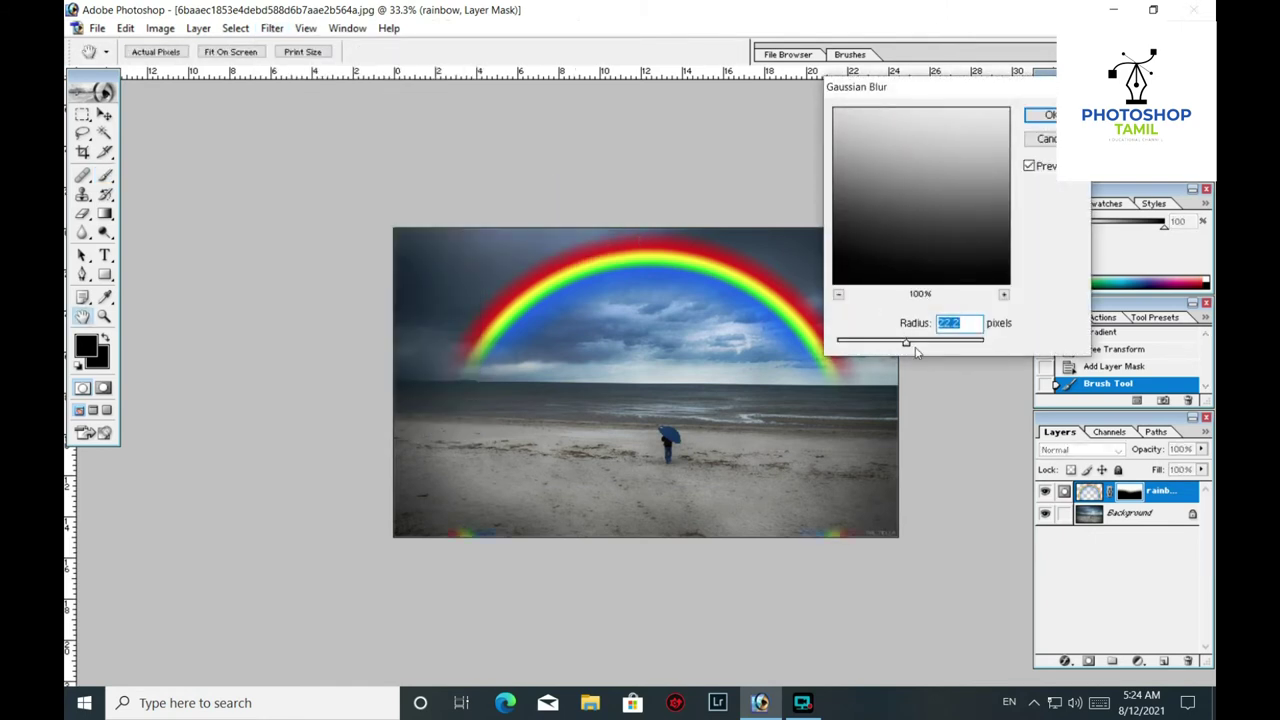
{"action": "left_click_drag", "start_coordinate": [910, 347], "coordinate": [921, 346]}
{"action": "left_click_drag", "start_coordinate": [923, 345], "coordinate": [981, 346]}
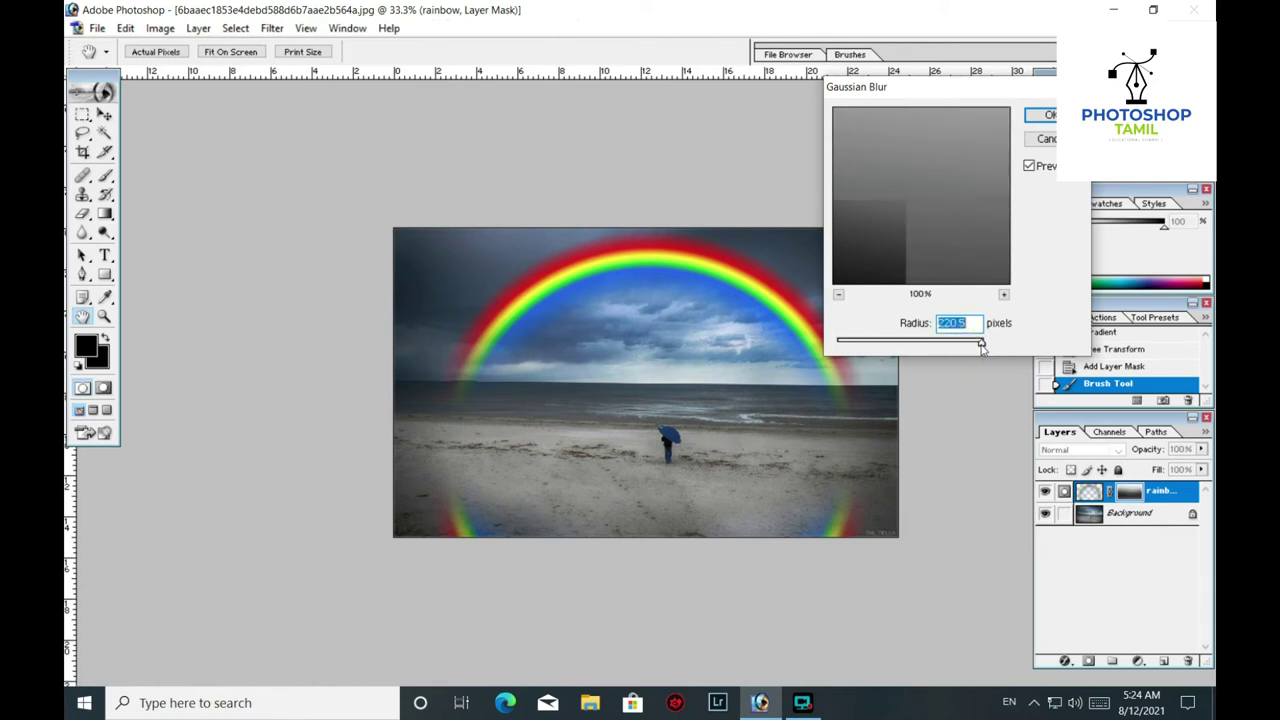
{"action": "left_click_drag", "start_coordinate": [981, 346], "coordinate": [940, 352]}
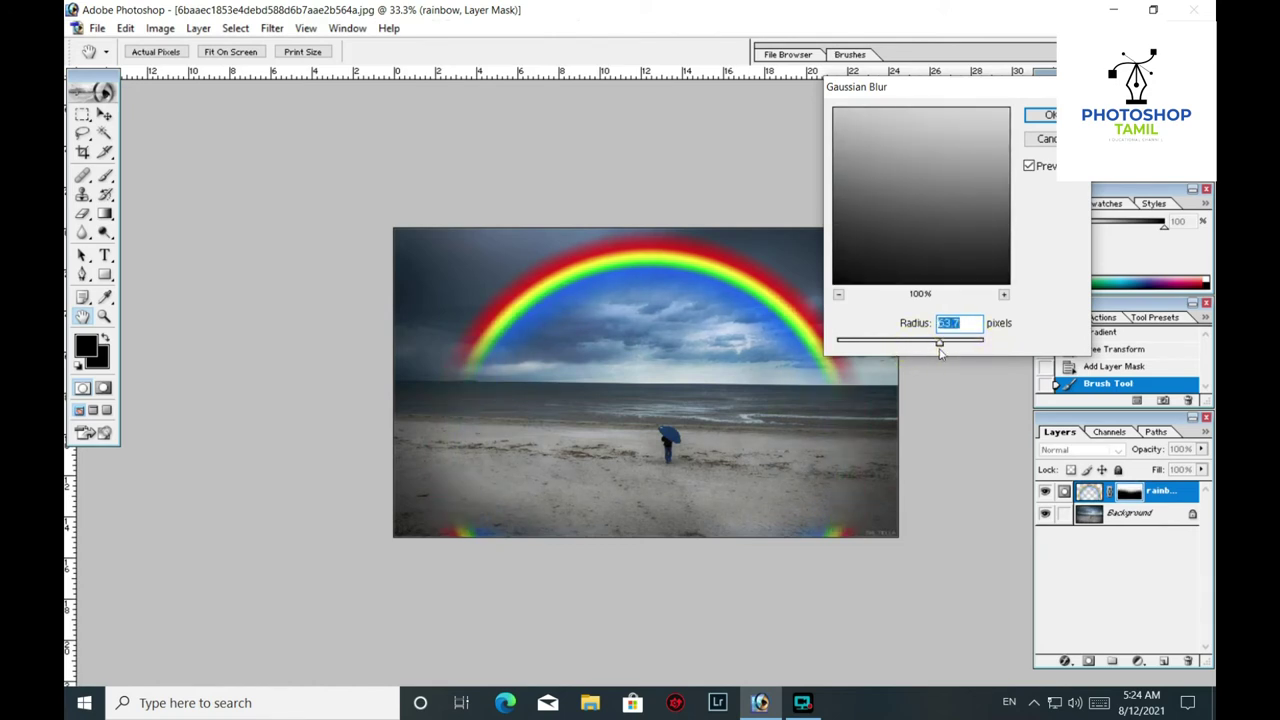
{"action": "left_click", "coordinate": [1046, 114]}
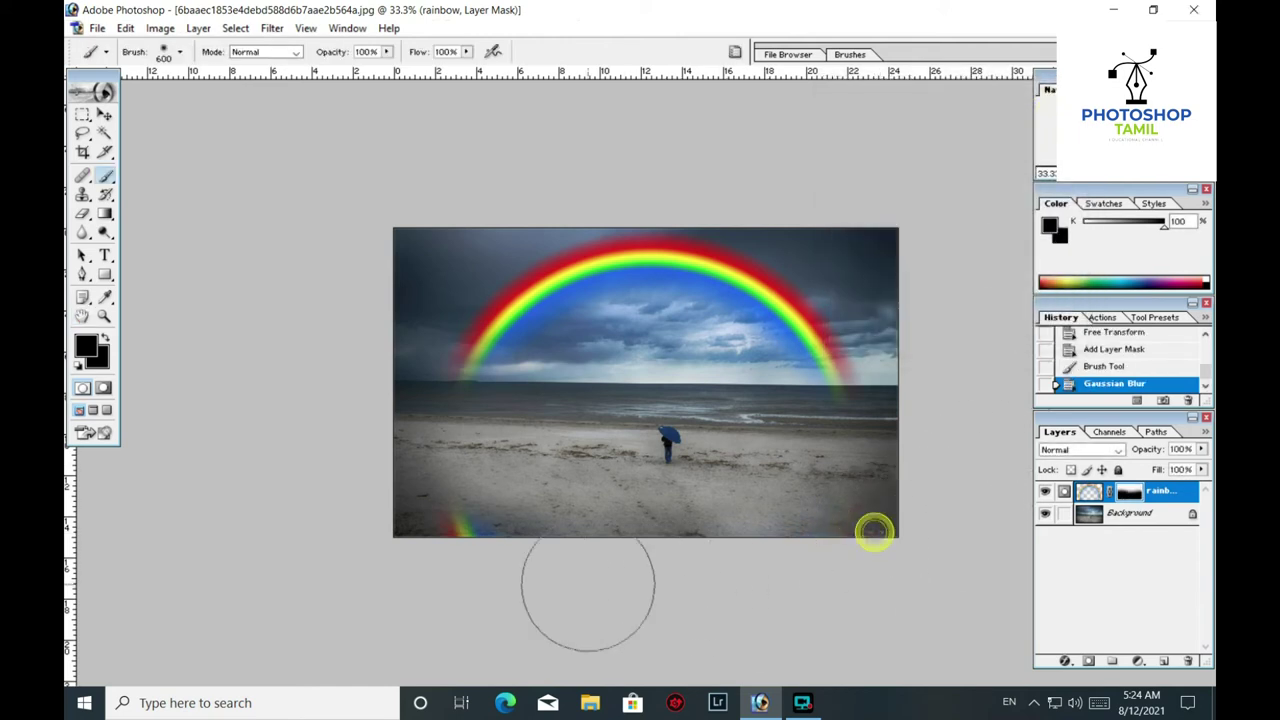
{"action": "left_click", "coordinate": [514, 550]}
Paint out the faint lower fringe and reblur the mask at 87.1 pixels
{"action": "left_click", "coordinate": [740, 540]}
{"action": "key", "text": "ctrl+alt+f"}
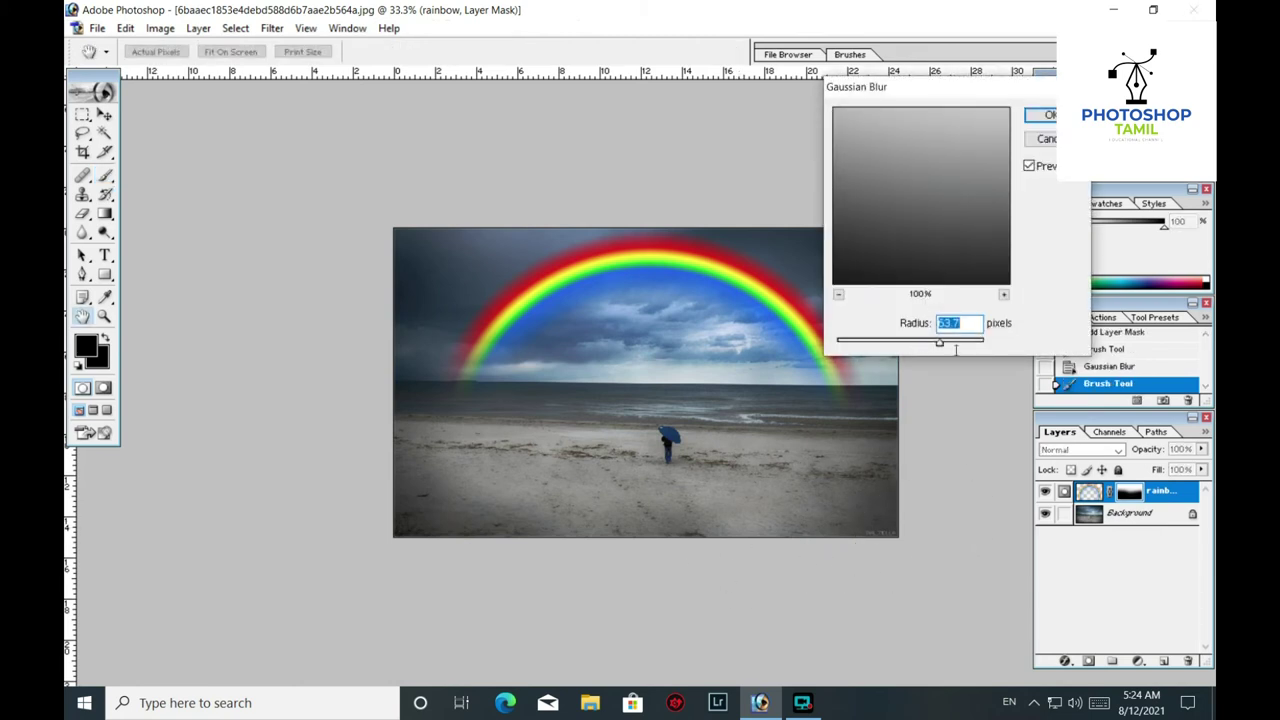
{"action": "left_click_drag", "start_coordinate": [939, 342], "coordinate": [958, 344]}
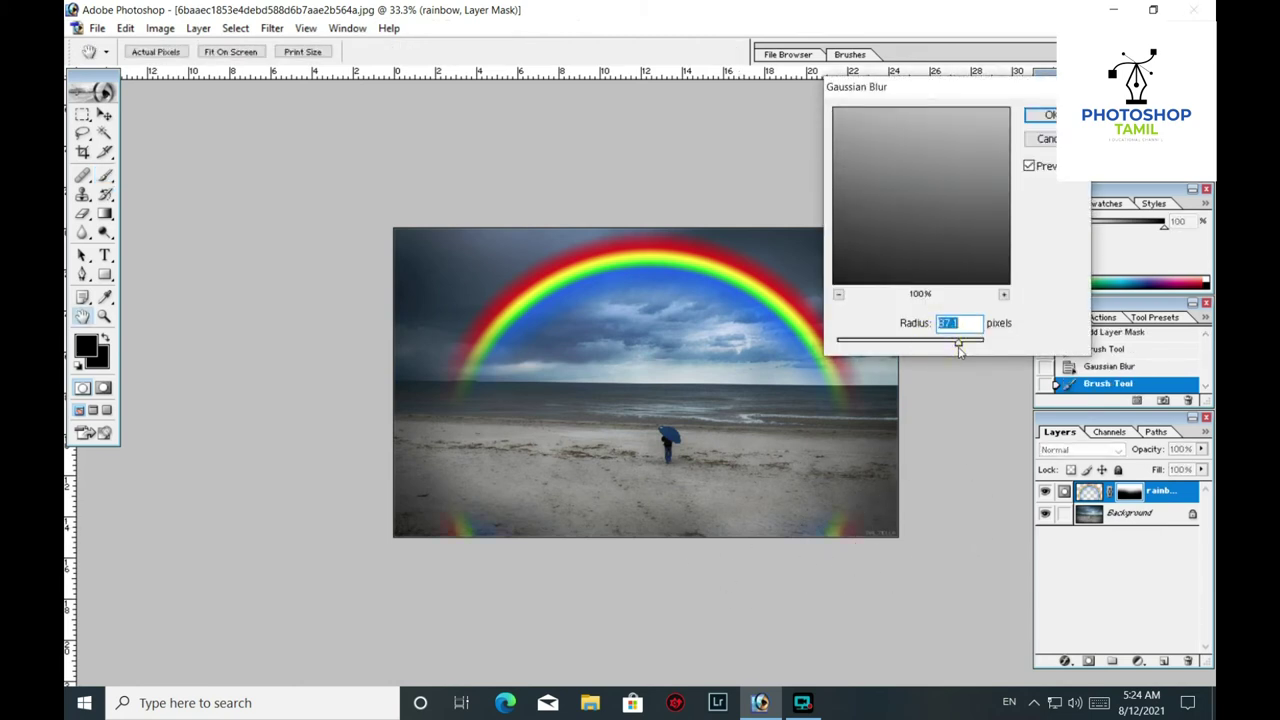
{"action": "key", "text": "Return"}
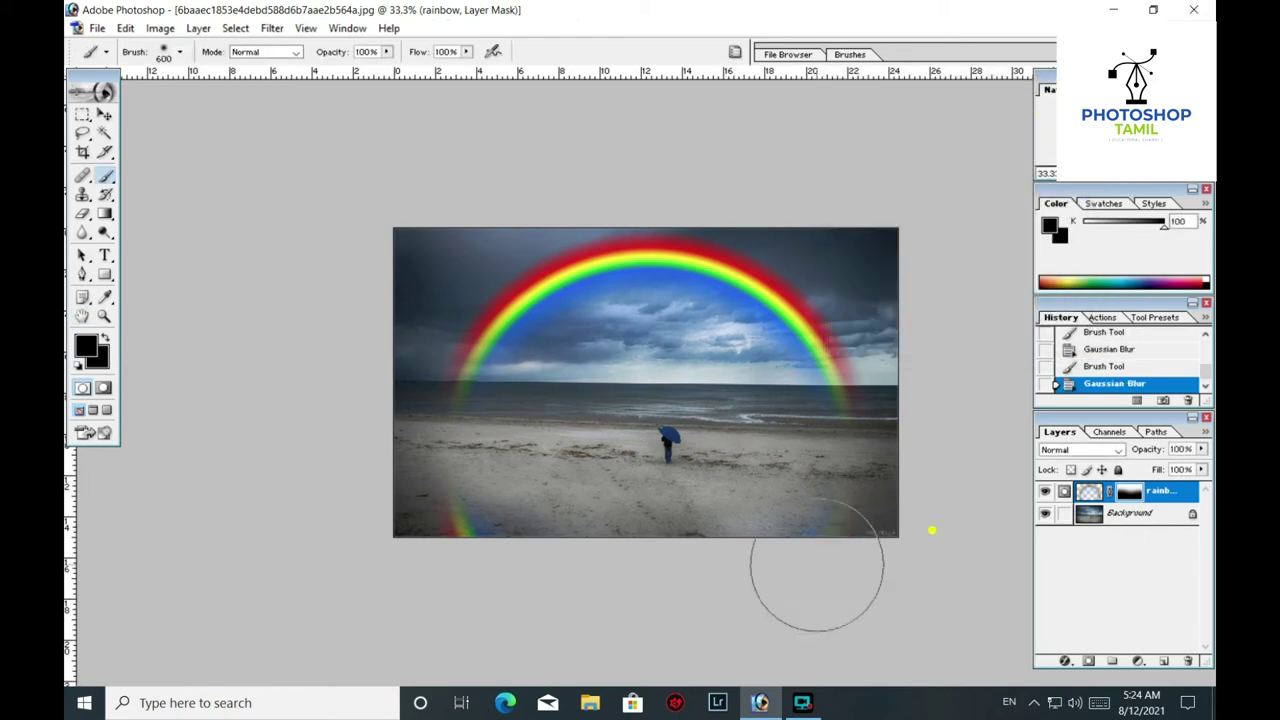
With a 300-pixel brush, paint out both rainbow ends near the horizon
{"action": "left_click_drag", "start_coordinate": [603, 571], "coordinate": [886, 555]}
{"action": "key", "text": "ctrl+plus"}
{"action": "key", "text": "ctrl+plus"}
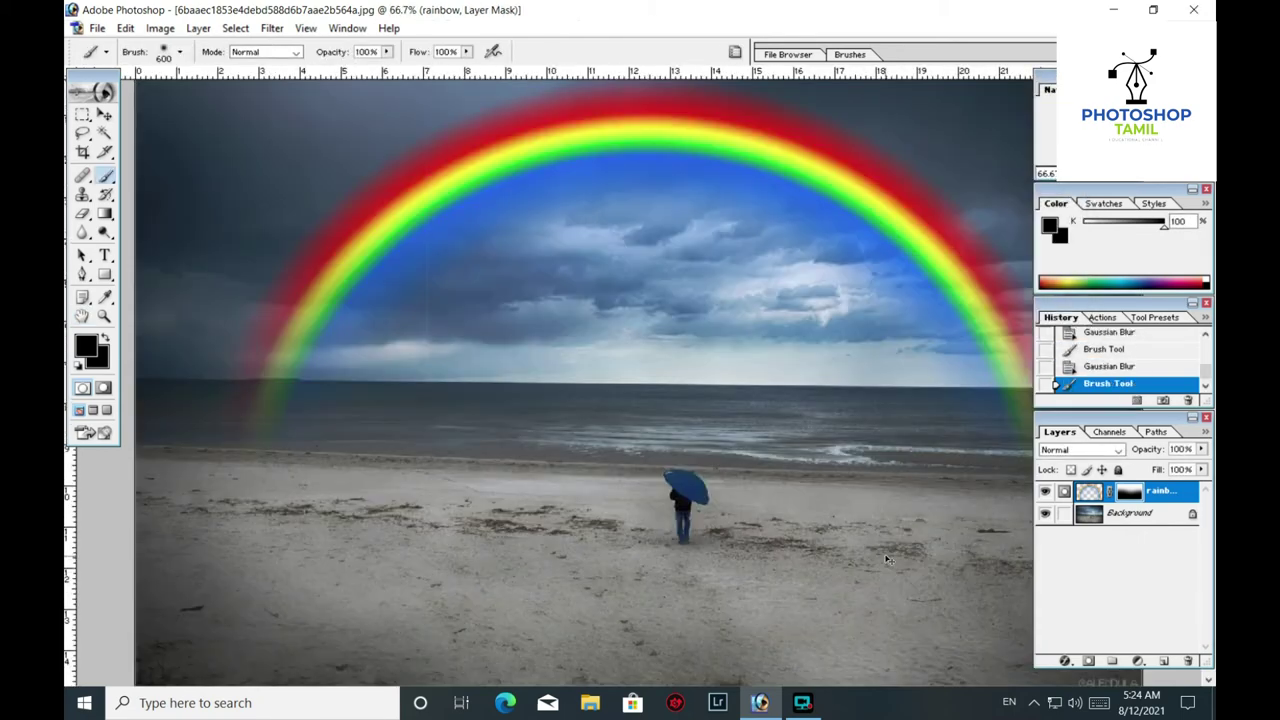
{"action": "key", "text": "ctrl+minus"}
{"action": "key", "text": "bracketleft"}
{"action": "key", "text": "bracketleft"}
{"action": "key", "text": "bracketleft"}
{"action": "left_click_drag", "start_coordinate": [996, 455], "coordinate": [947, 445]}
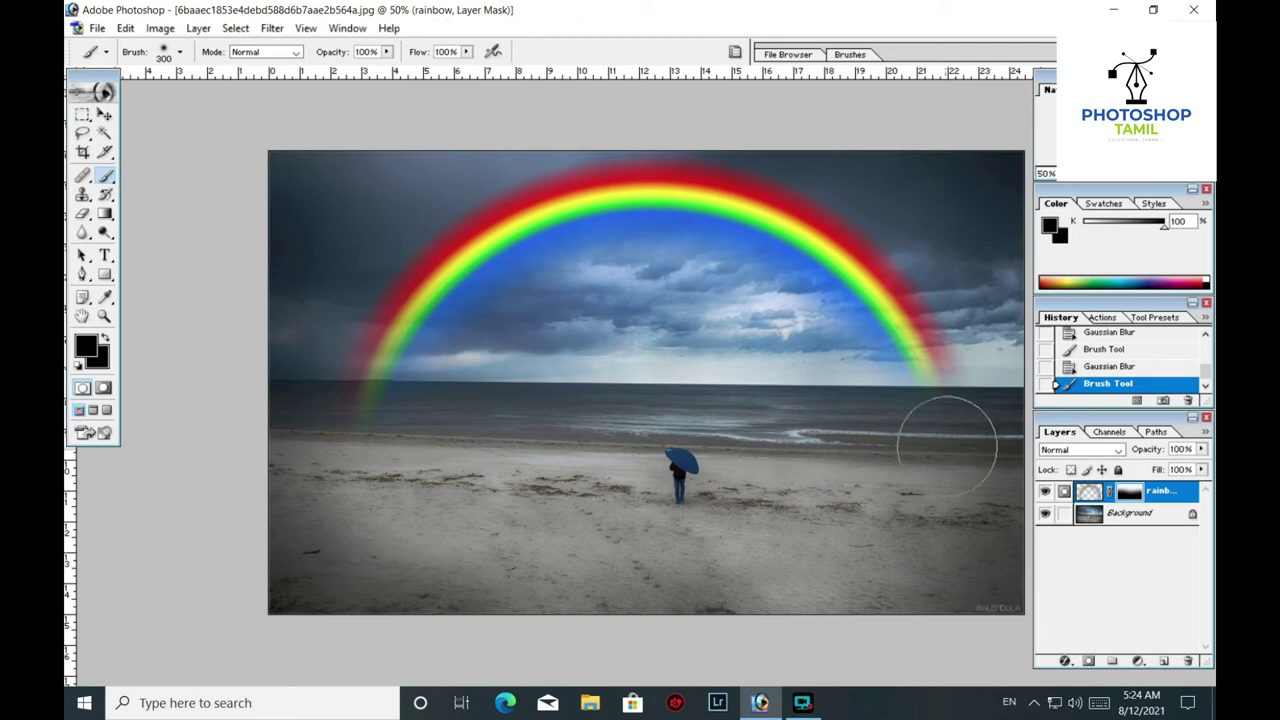
{"action": "left_click_drag", "start_coordinate": [329, 449], "coordinate": [429, 414]}
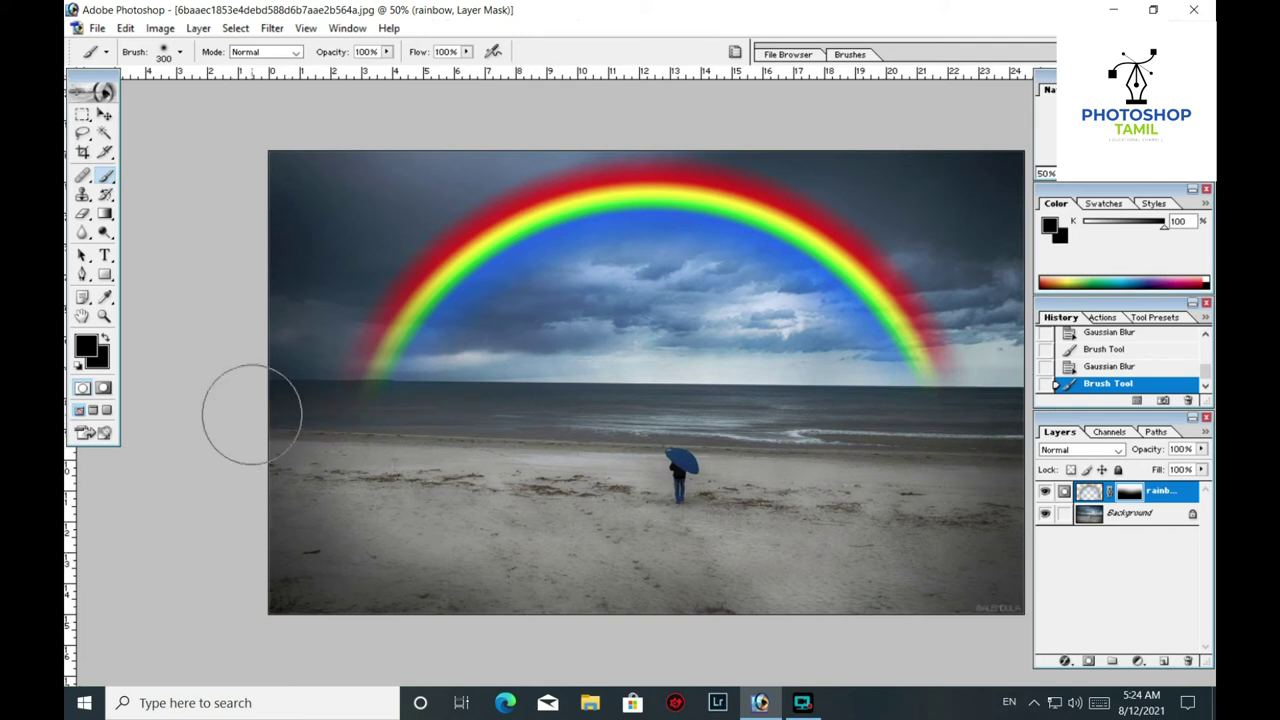
Change the rainbow layer's blend mode from Overlay to Screen and touch up the lower-right mask
{"action": "left_click", "coordinate": [1071, 452]}
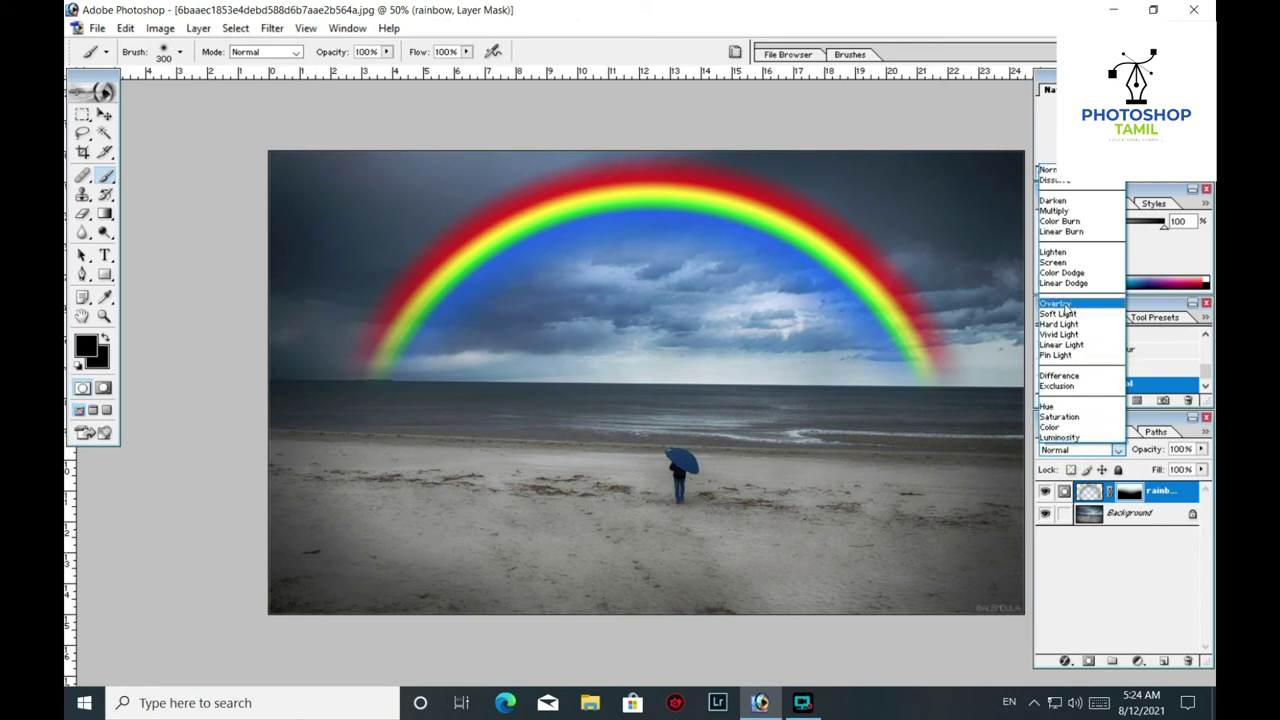
{"action": "left_click", "coordinate": [1068, 306]}
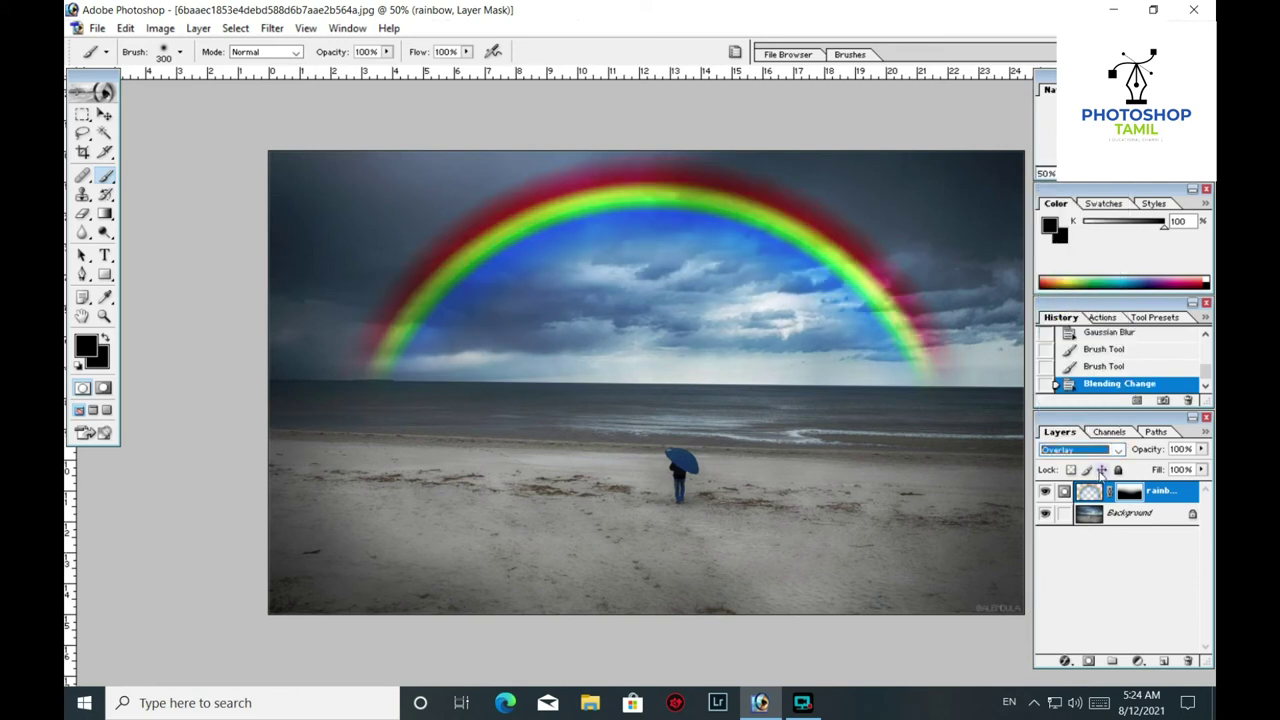
{"action": "left_click", "coordinate": [1080, 452]}
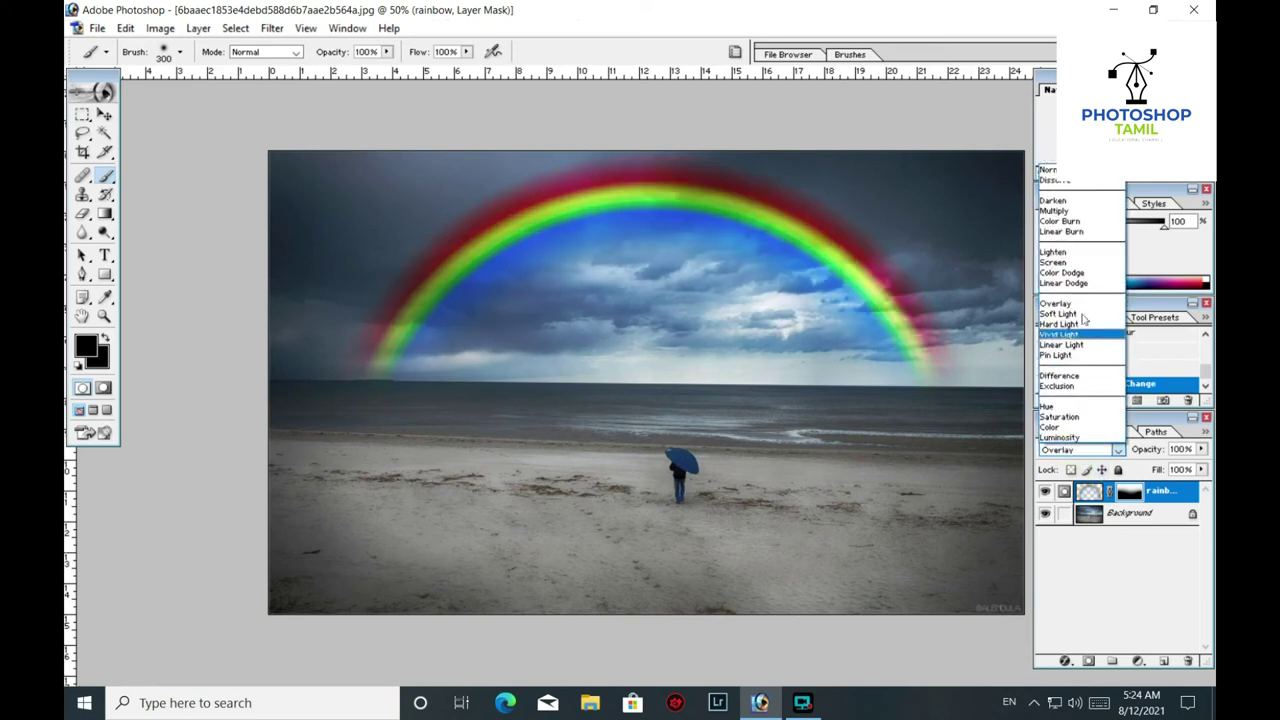
{"action": "left_click", "coordinate": [1076, 267]}
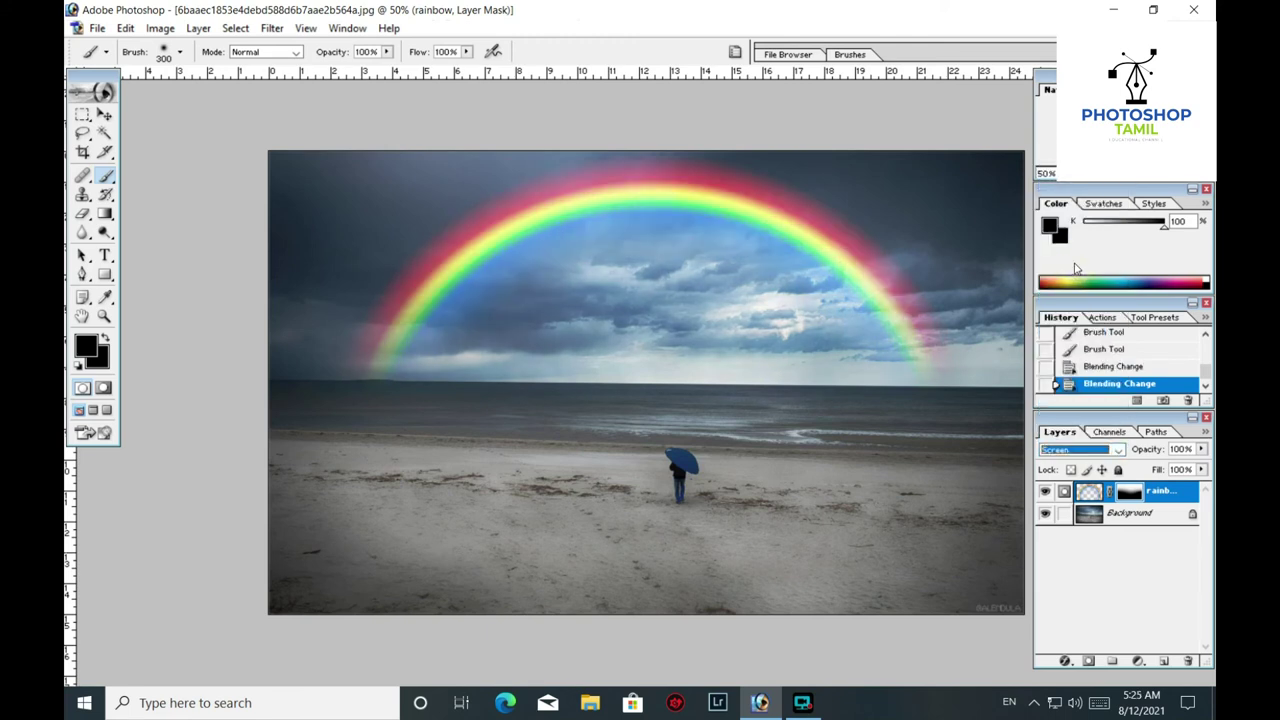
{"action": "left_click_drag", "start_coordinate": [910, 466], "coordinate": [765, 540]}
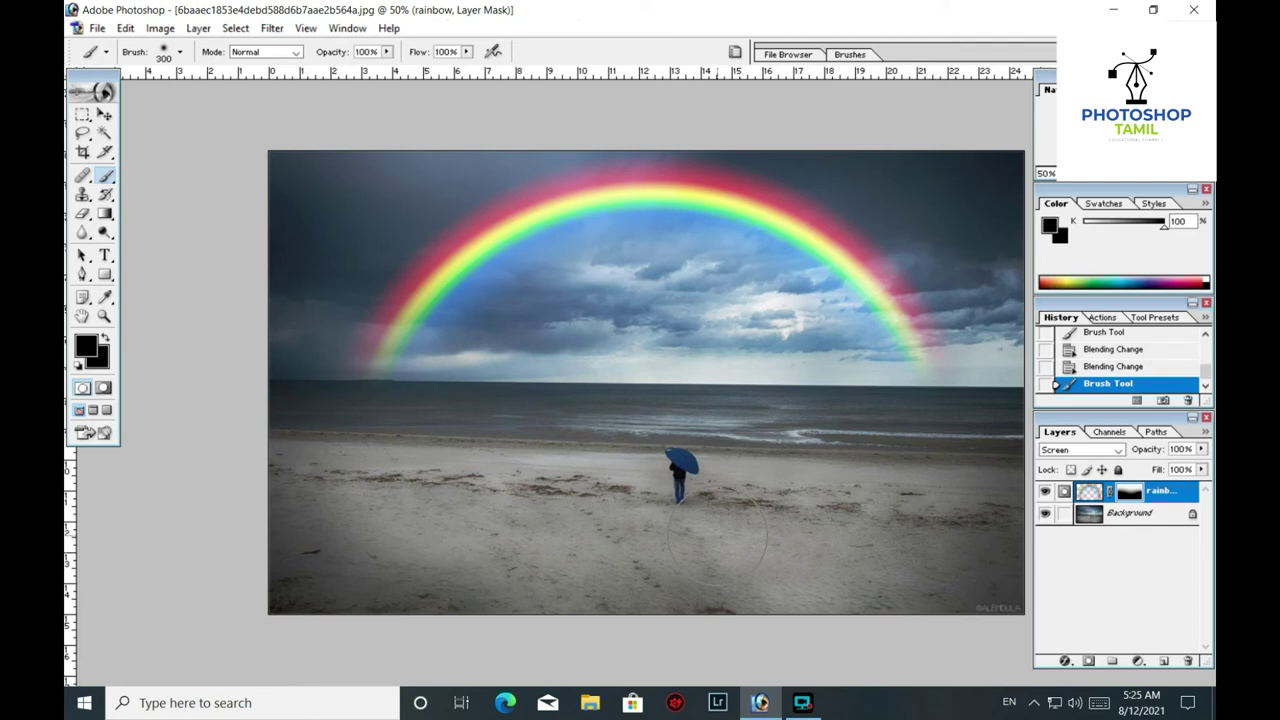
Set the rainbow layer opacity to 72% and brush the mask at the right end
{"action": "left_click_drag", "start_coordinate": [1203, 450], "coordinate": [1149, 470]}
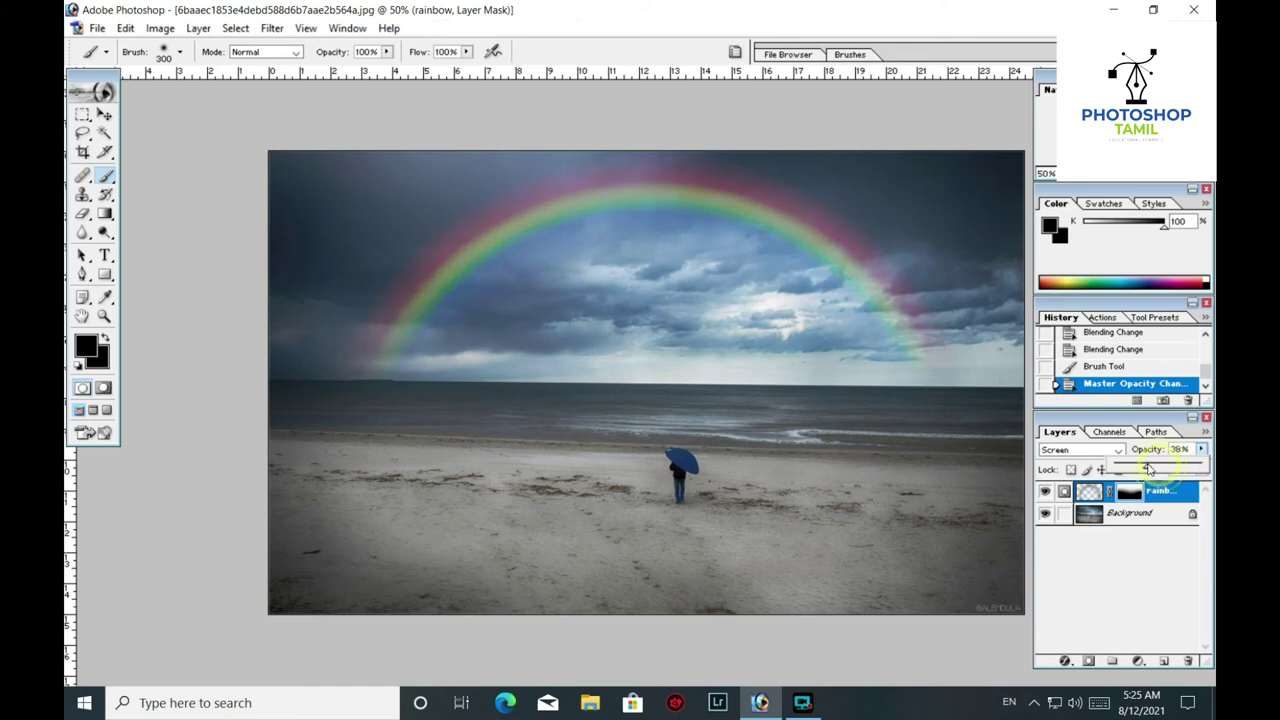
{"action": "mouse_move", "coordinate": [1149, 470]}
{"action": "left_mouse_down"}
{"action": "mouse_move", "coordinate": [1200, 466]}
{"action": "mouse_move", "coordinate": [1178, 470]}
{"action": "left_mouse_up"}
{"action": "left_click_drag", "start_coordinate": [1028, 372], "coordinate": [928, 308]}
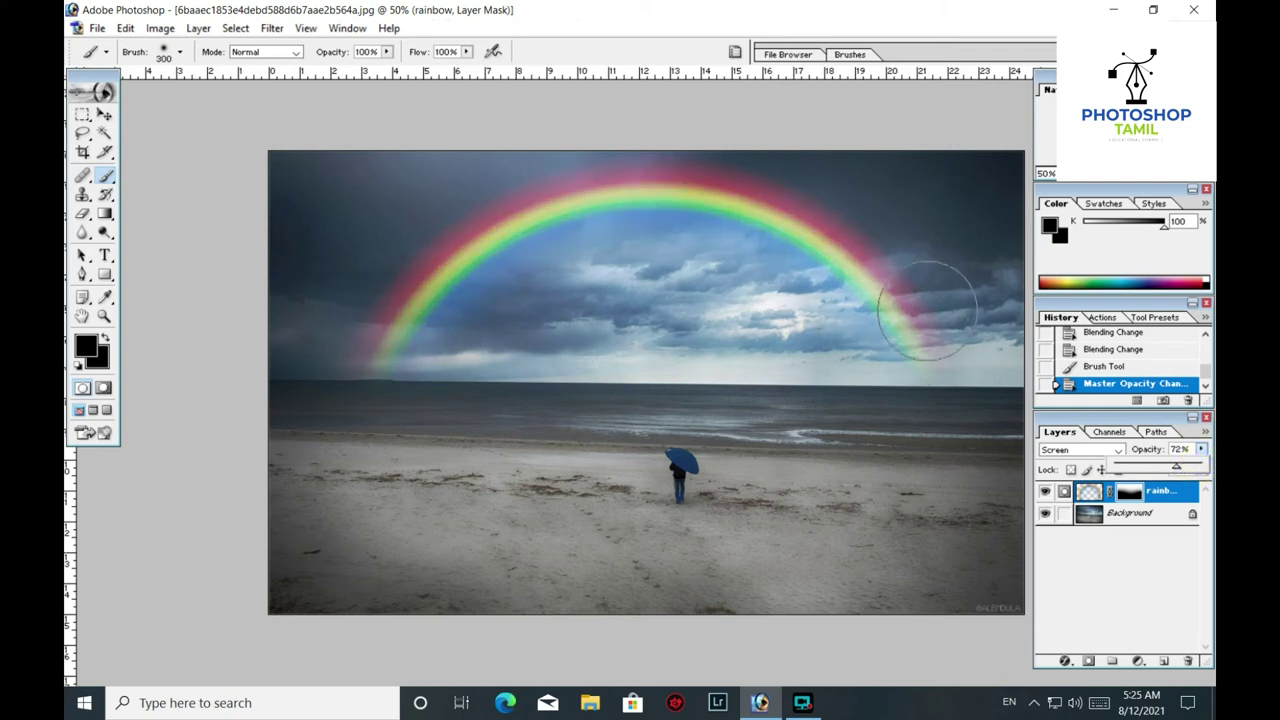
{"action": "left_click_drag", "start_coordinate": [886, 337], "coordinate": [990, 280]}
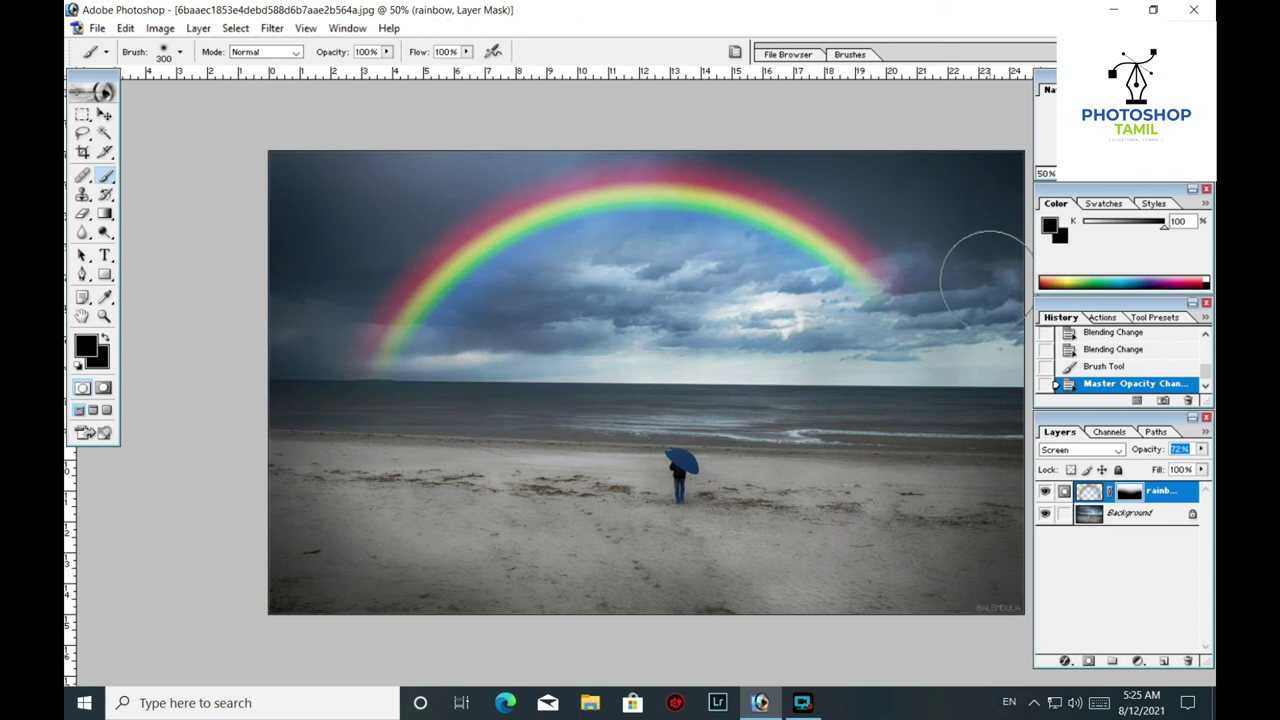
{"action": "key", "text": "ctrl+z"}
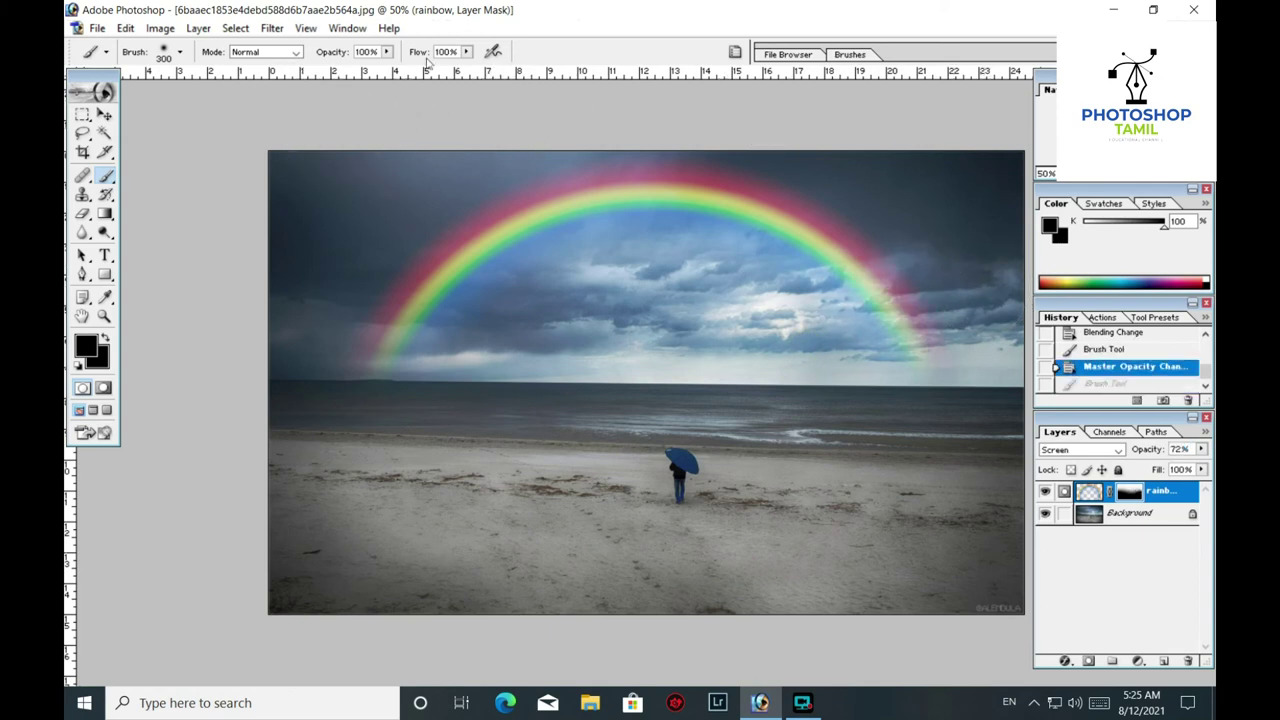
Set the brush opacity to 26% and stroke black over the rainbow's right end on its mask
{"action": "left_click", "coordinate": [388, 57]}
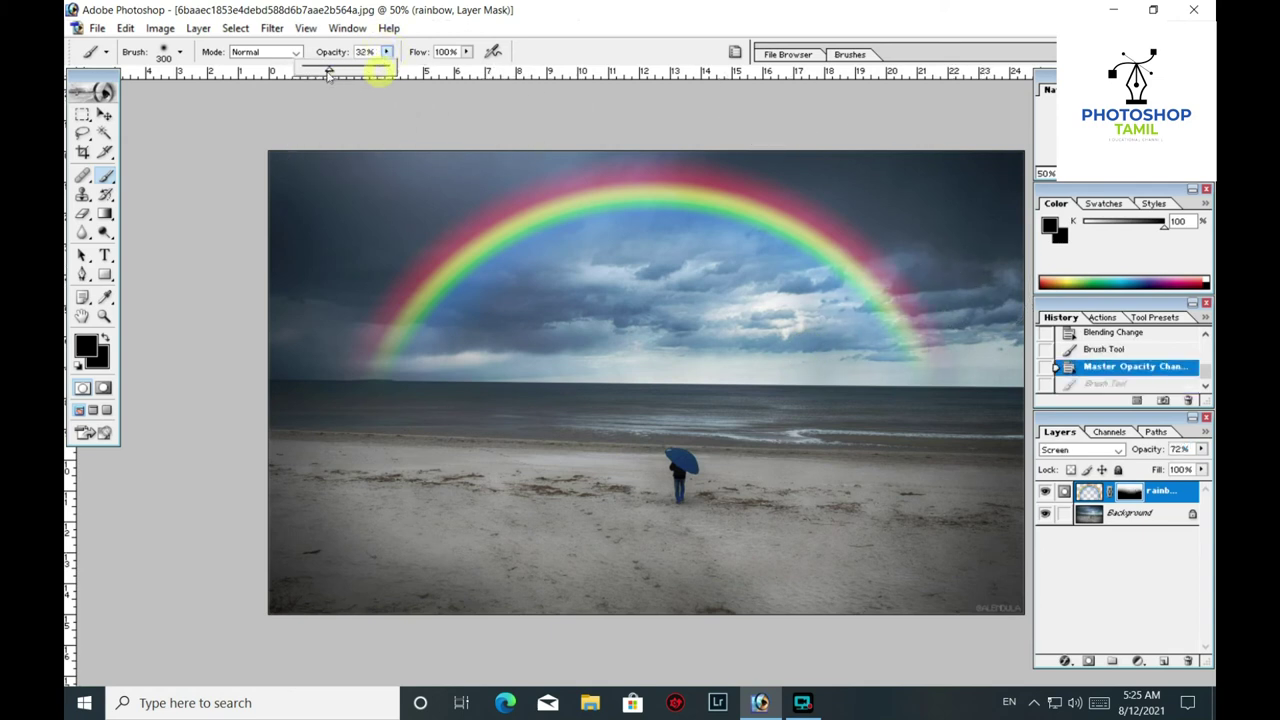
{"action": "left_click", "coordinate": [820, 394]}
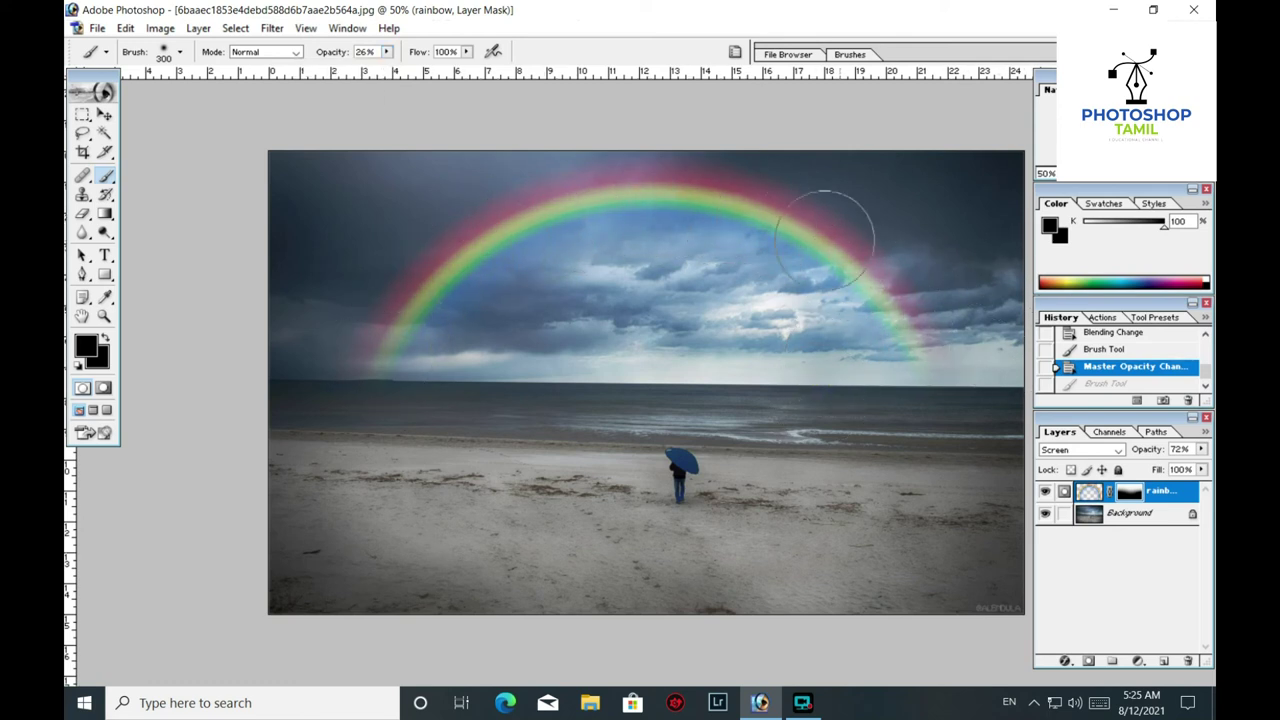
{"action": "left_click_drag", "start_coordinate": [952, 337], "coordinate": [966, 397]}
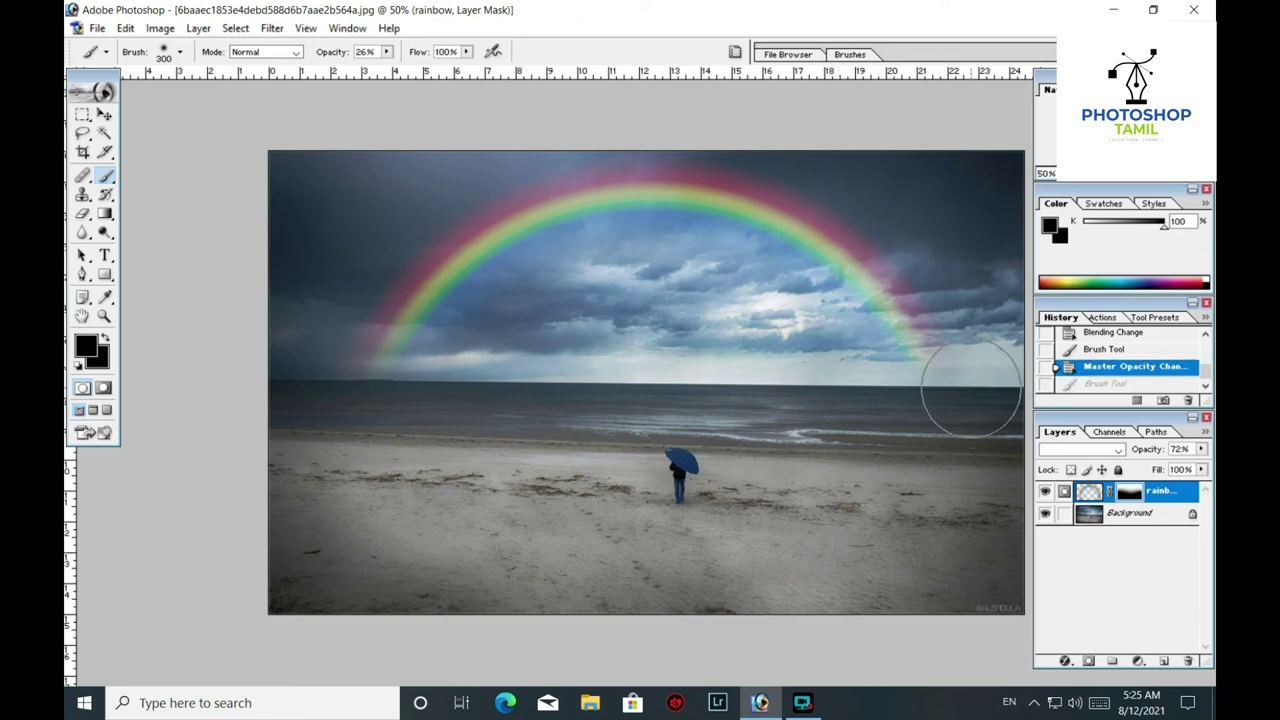